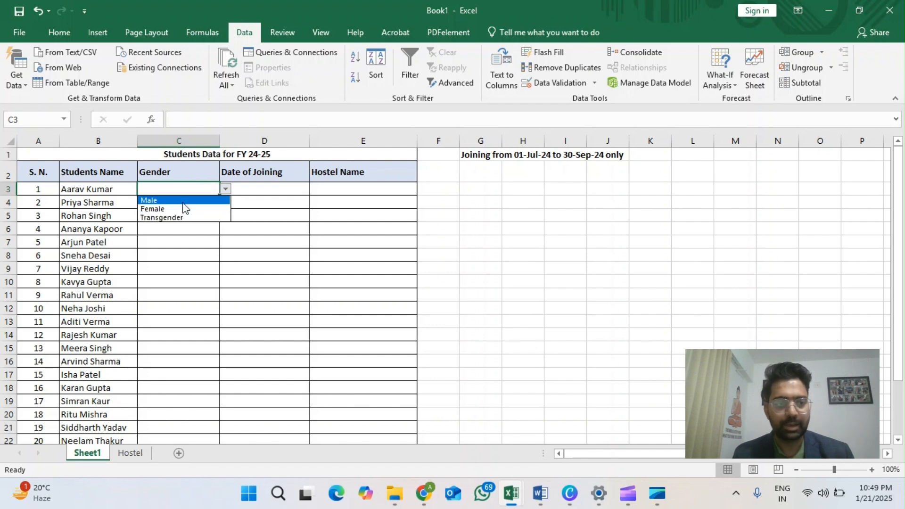
# Step: Choose Male as the gender of the first student in cell C3
pyautogui.click(168, 200)
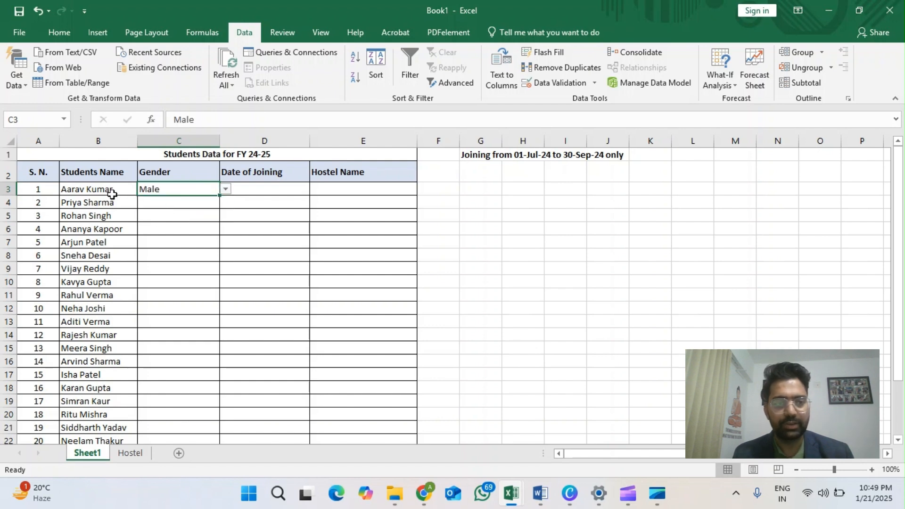
pyautogui.click(265, 200)
pyautogui.click(209, 189)
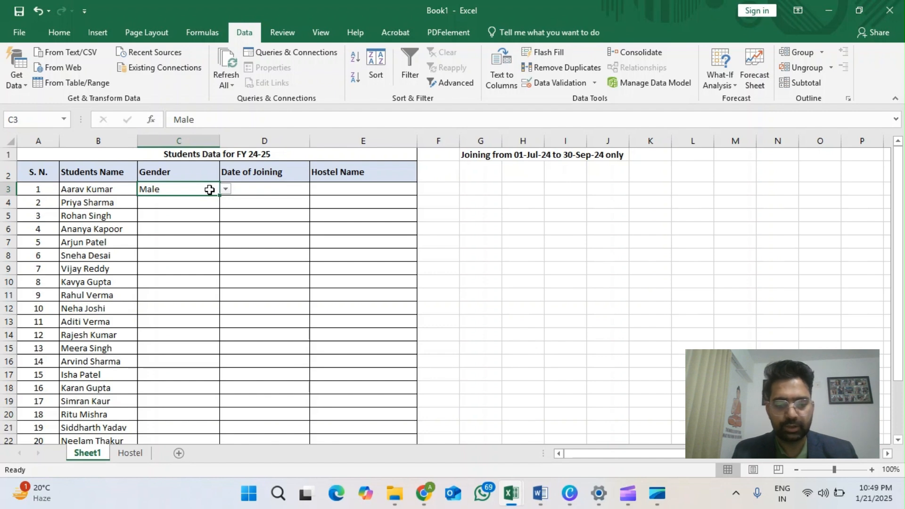
# Step: Try to enter "Coaching" as the gender in cell C3, and keep Male from the list of allowed options
pyautogui.write('Cora')
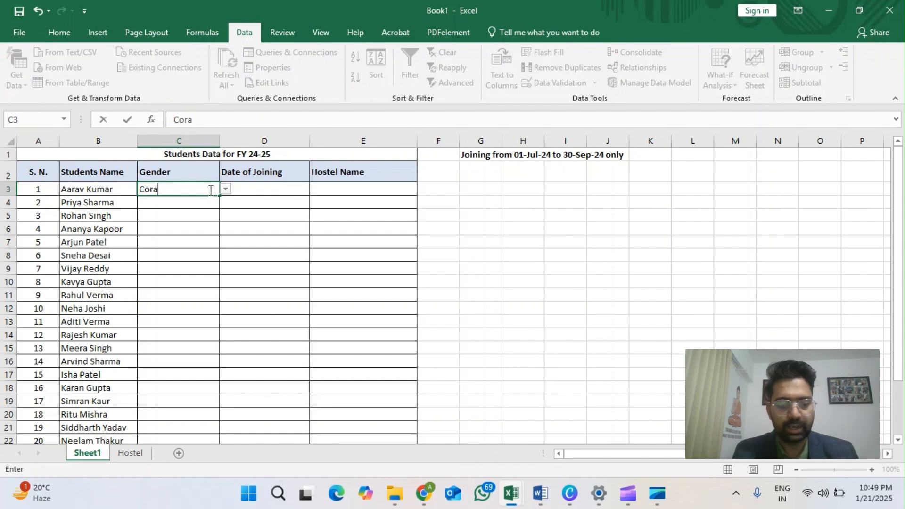
pyautogui.write('ching')
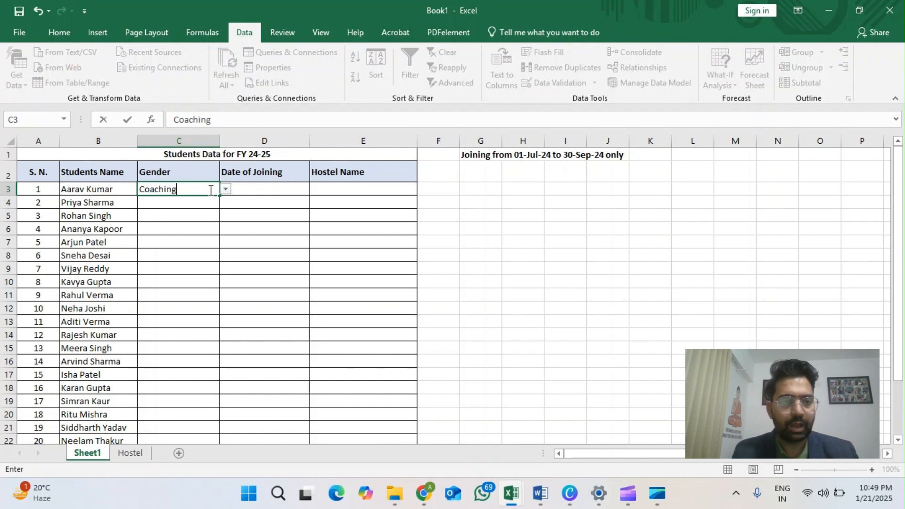
pyautogui.press('Return')
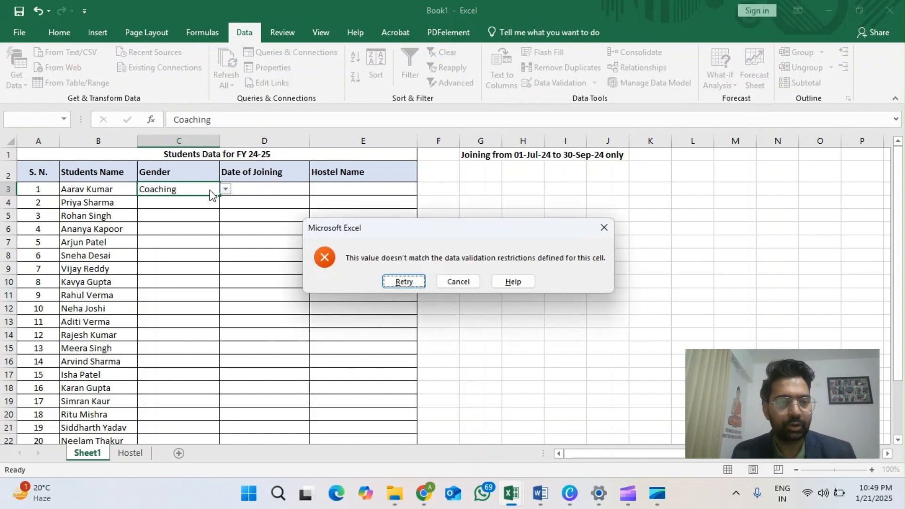
pyautogui.click(605, 228)
pyautogui.click(226, 189)
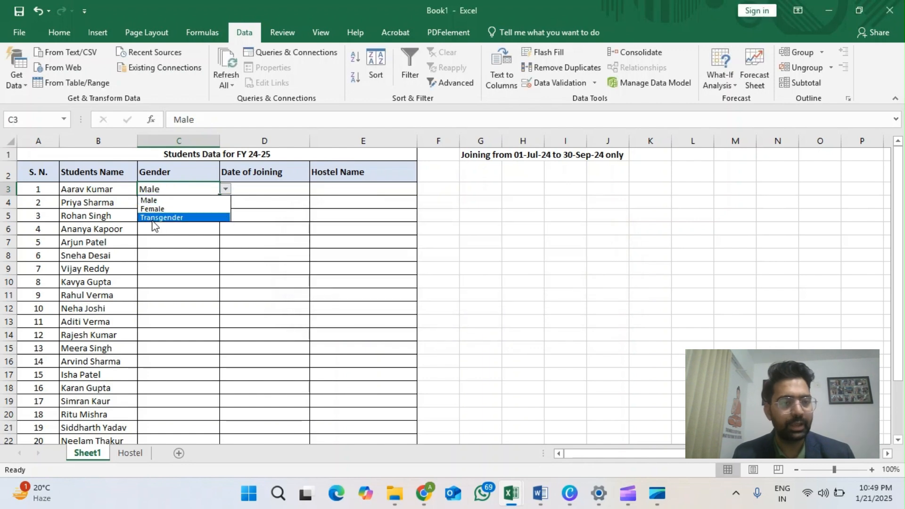
pyautogui.click(170, 202)
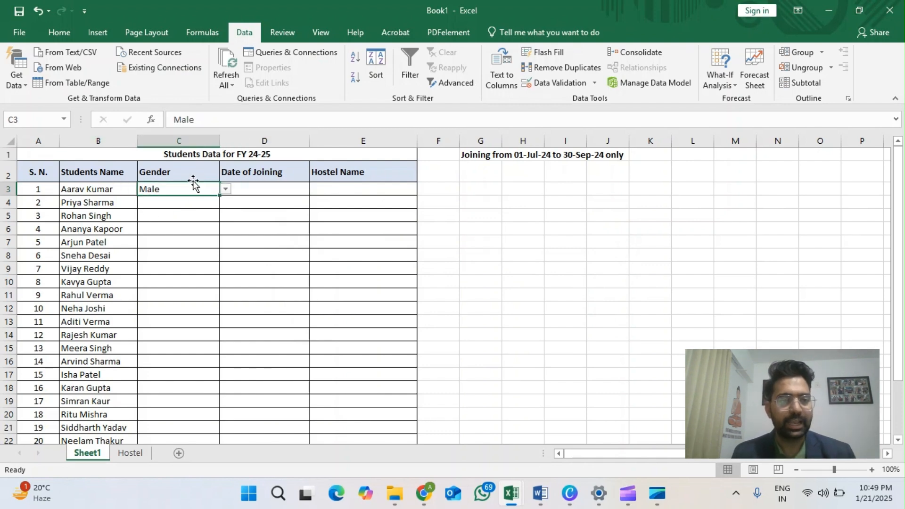
# Step: Try the dates 1jun24 and 1jul24 as the first student's date of joining in cell D3
pyautogui.click(251, 188)
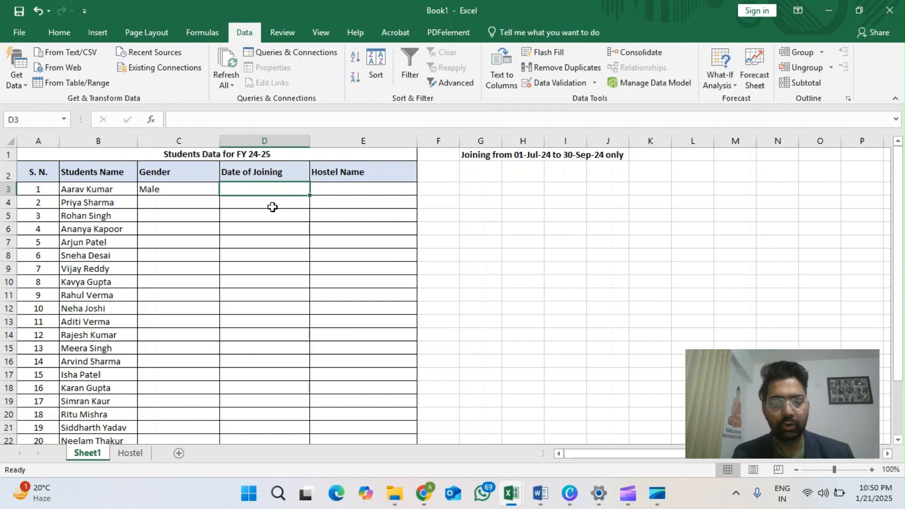
pyautogui.write('1')
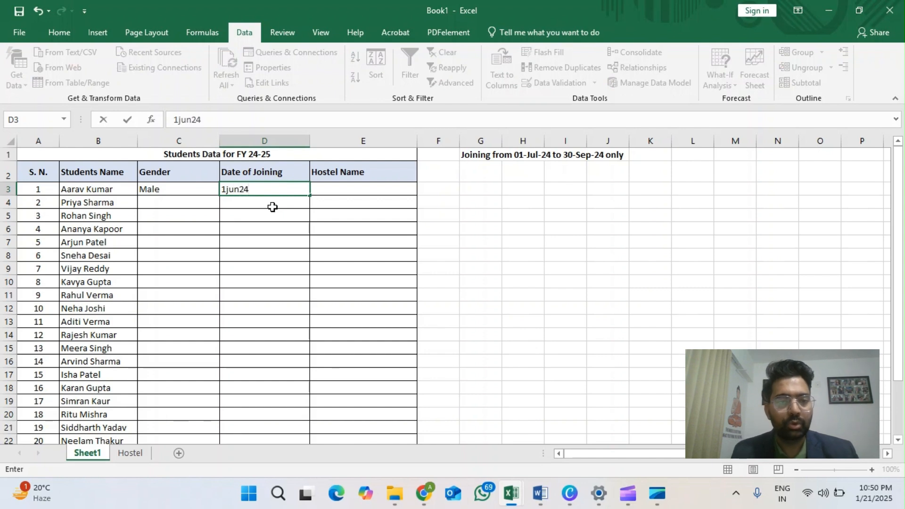
pyautogui.write('jun24')
pyautogui.press('Return')
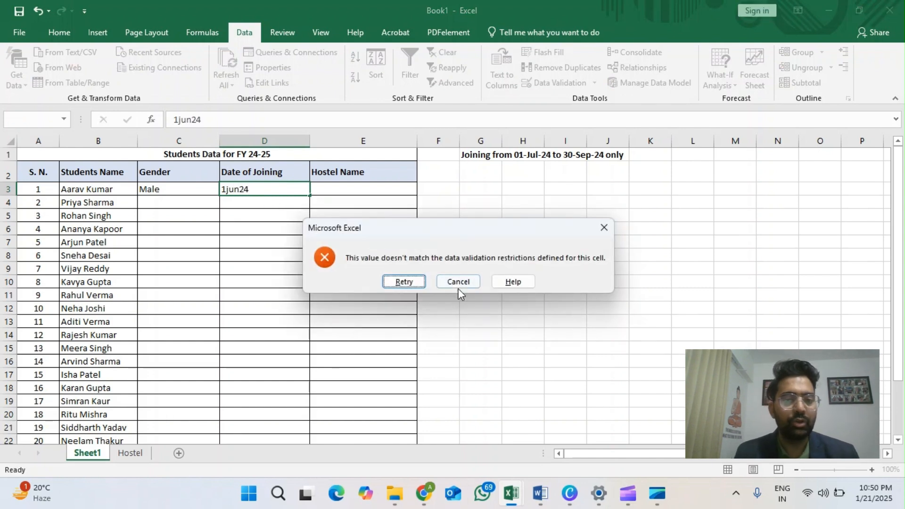
pyautogui.click(600, 231)
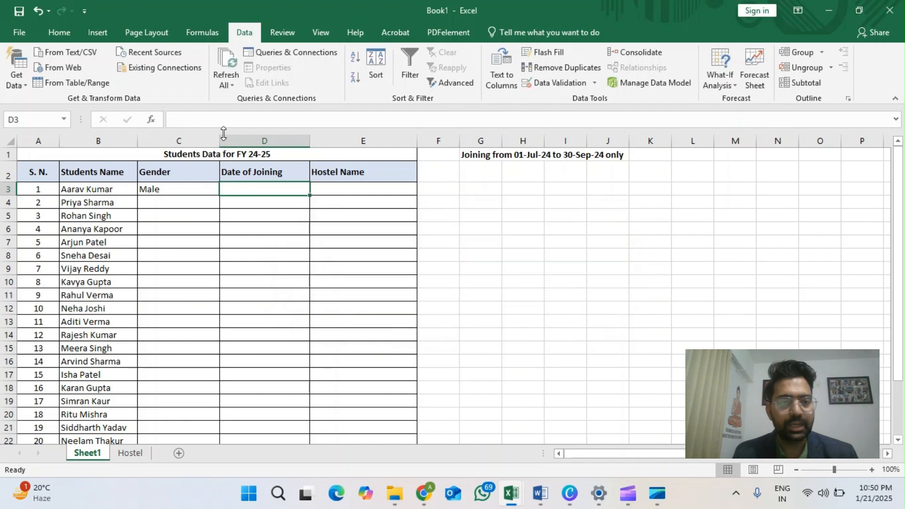
pyautogui.write('1jul24')
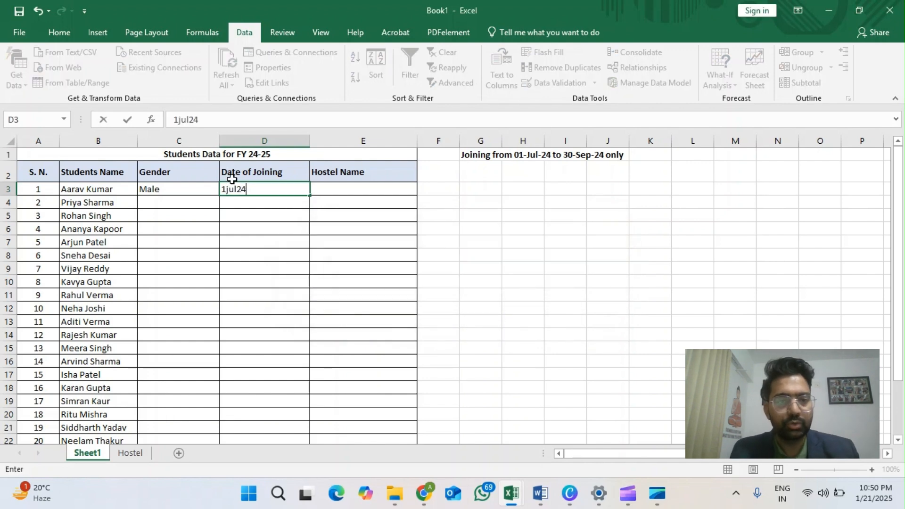
pyautogui.hotkey('ctrl', 'Return')
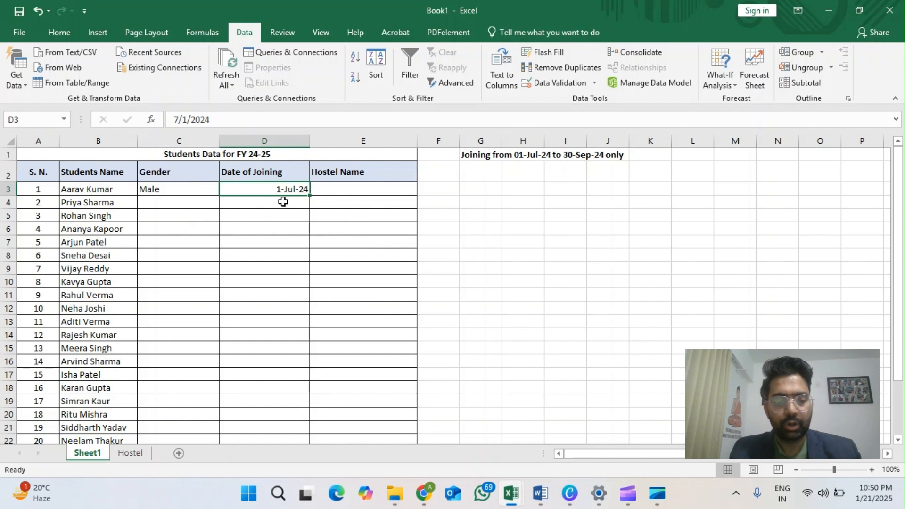
# Step: Set the first student's date of joining in cell D3 to 15-Sep-24
pyautogui.write('30se')
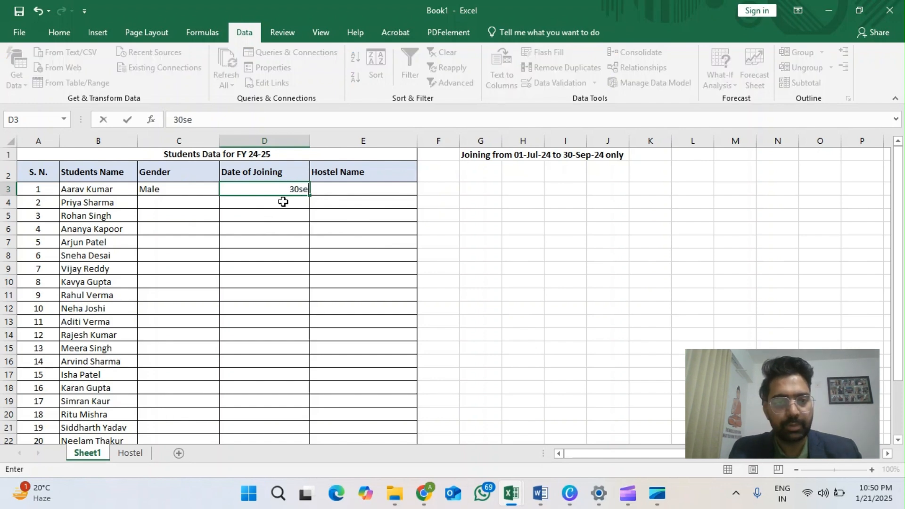
pyautogui.press('BackSpace')
pyautogui.write('15')
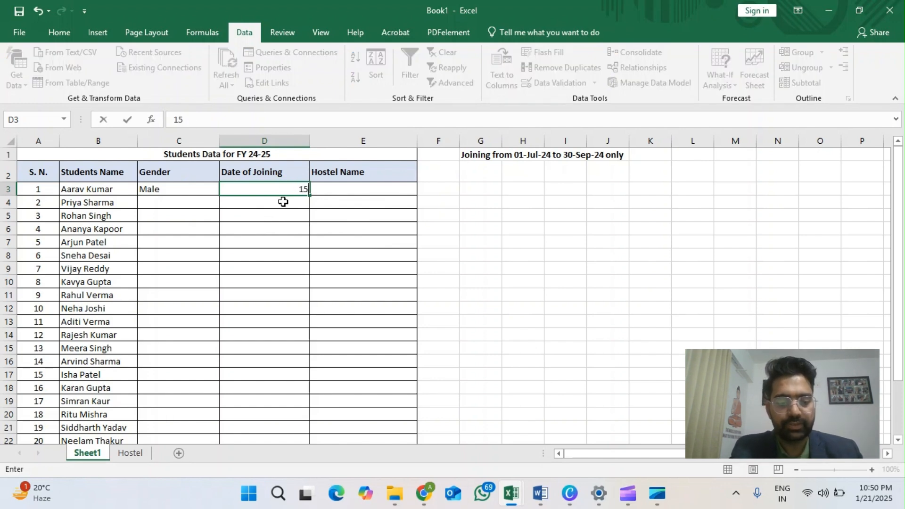
pyautogui.write('sep24')
pyautogui.hotkey('ctrl', 'Return')
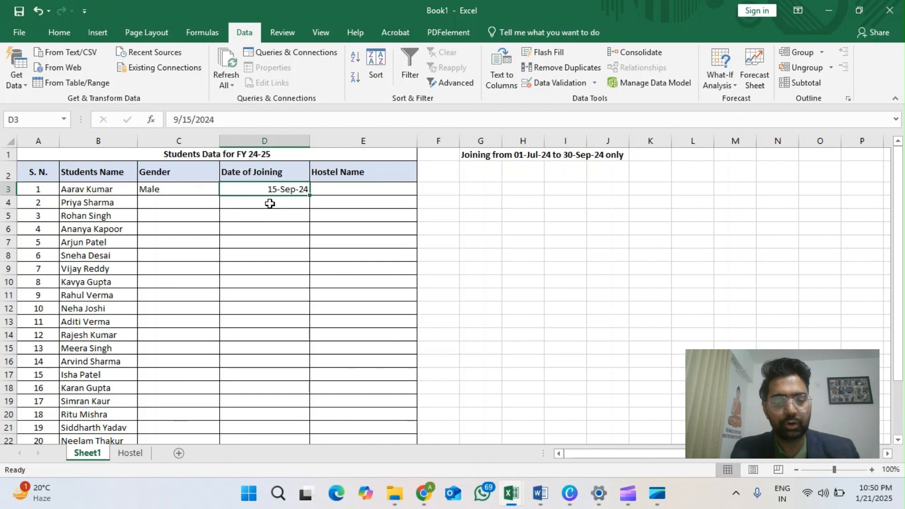
# Step: Try to enter 1oct24 as the date of joining in cell D3, and cancel the entry
pyautogui.write('1oct24')
pyautogui.press('Return')
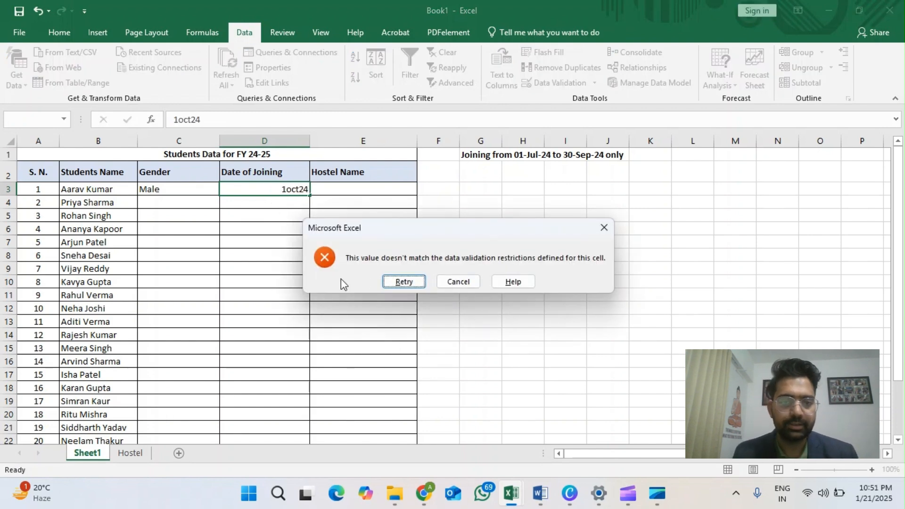
pyautogui.click(604, 229)
pyautogui.click(184, 192)
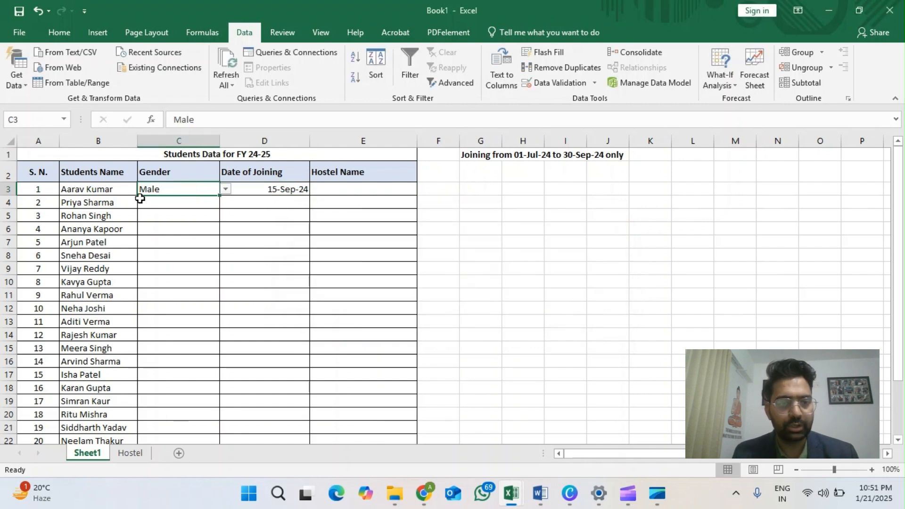
pyautogui.click(303, 193)
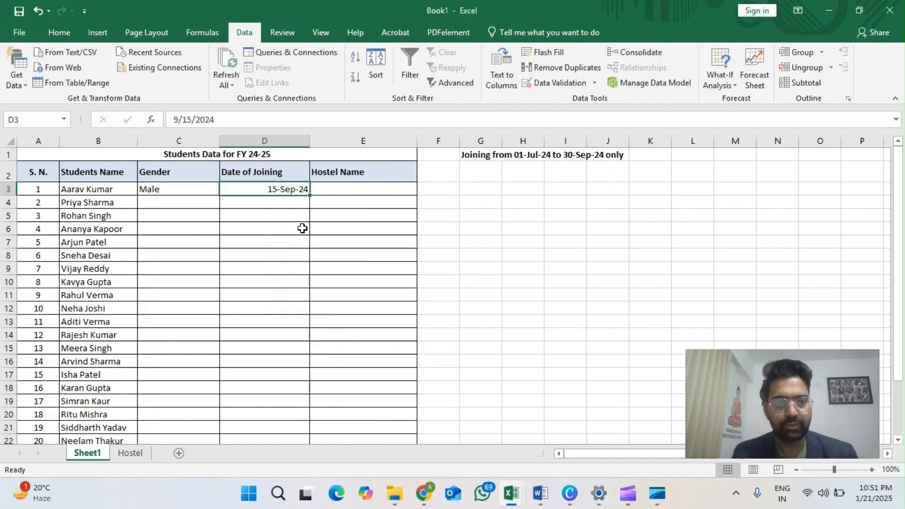
pyautogui.click(201, 194)
pyautogui.click(226, 190)
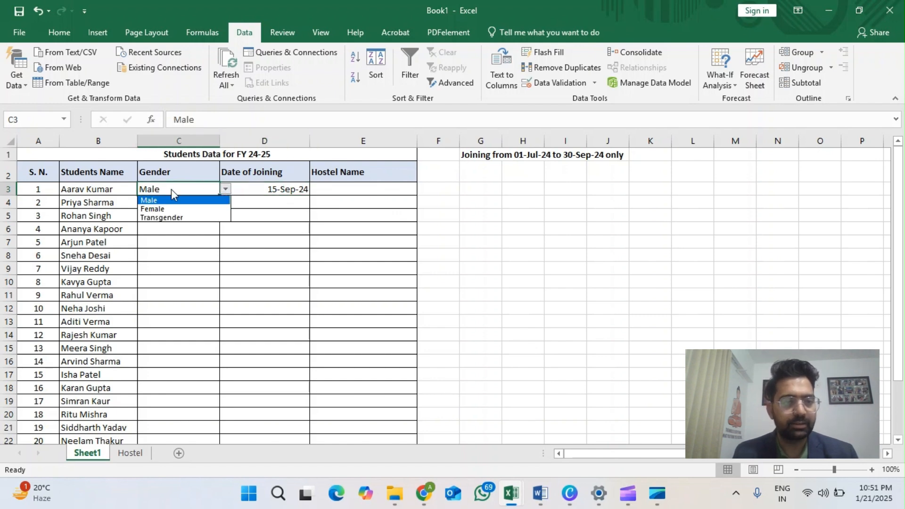
pyautogui.click(275, 189)
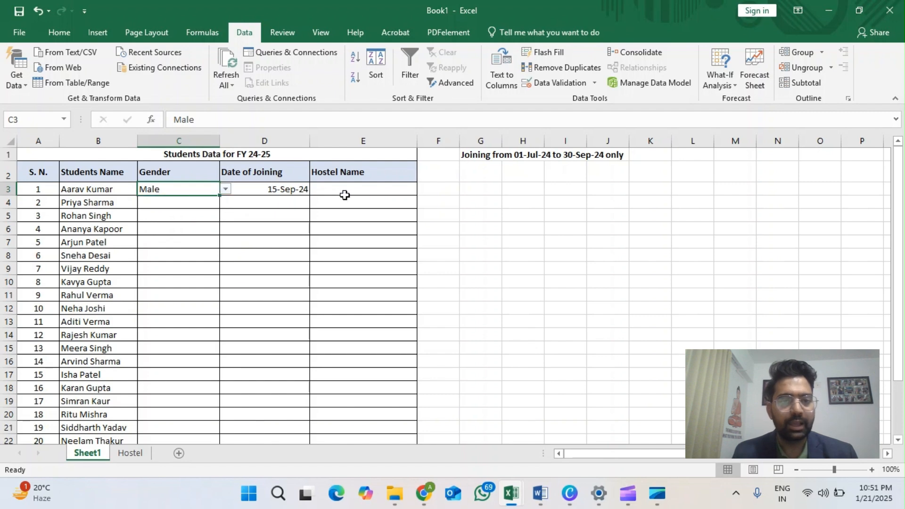
# Step: Choose Golden Oaks Hostel in cell E3, widening column E slightly and fitting column D to its contents
pyautogui.click(346, 190)
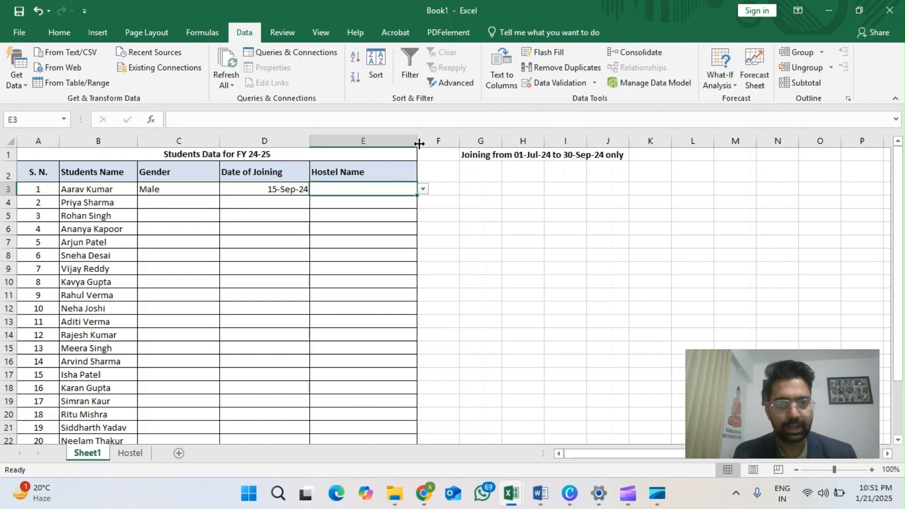
pyautogui.moveTo(419, 143); pyautogui.dragTo(422, 142)
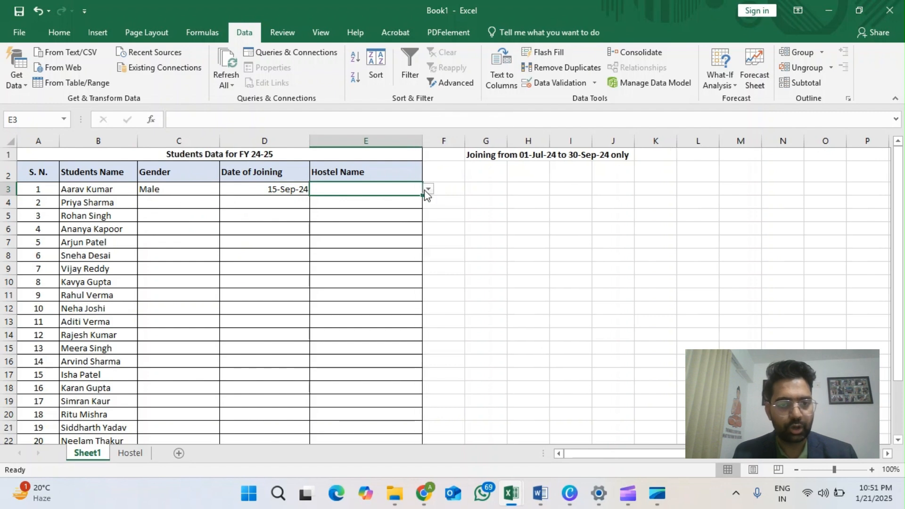
pyautogui.click(426, 190)
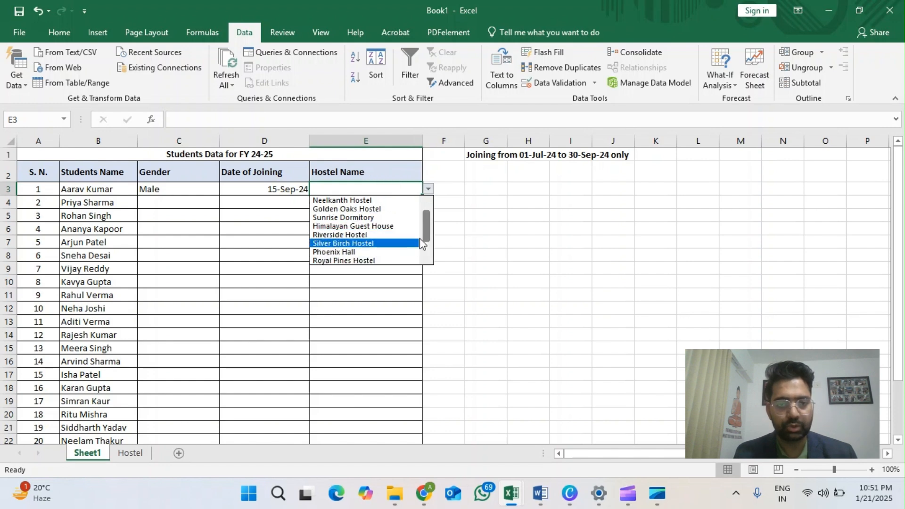
pyautogui.moveTo(425, 232)
pyautogui.mouseDown()
pyautogui.moveTo(429, 258)
pyautogui.moveTo(428, 218)
pyautogui.mouseUp()
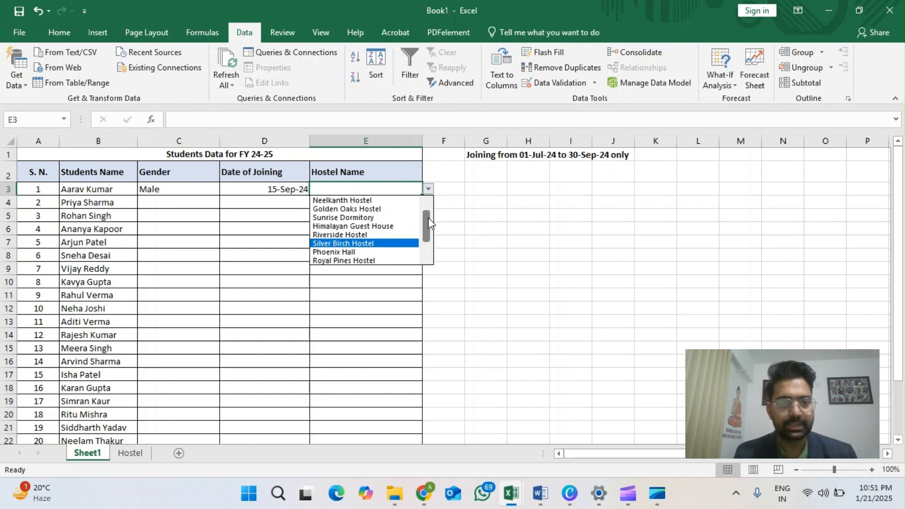
pyautogui.click(361, 209)
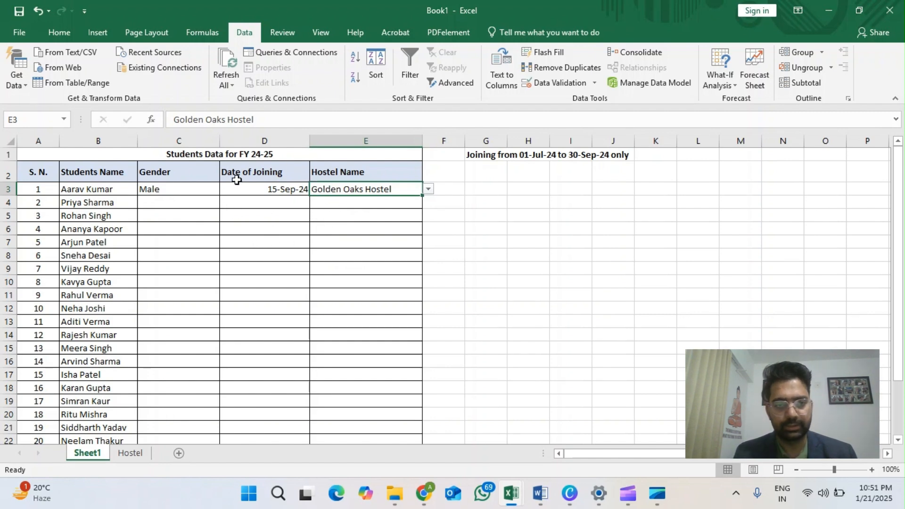
pyautogui.doubleClick(309, 140)
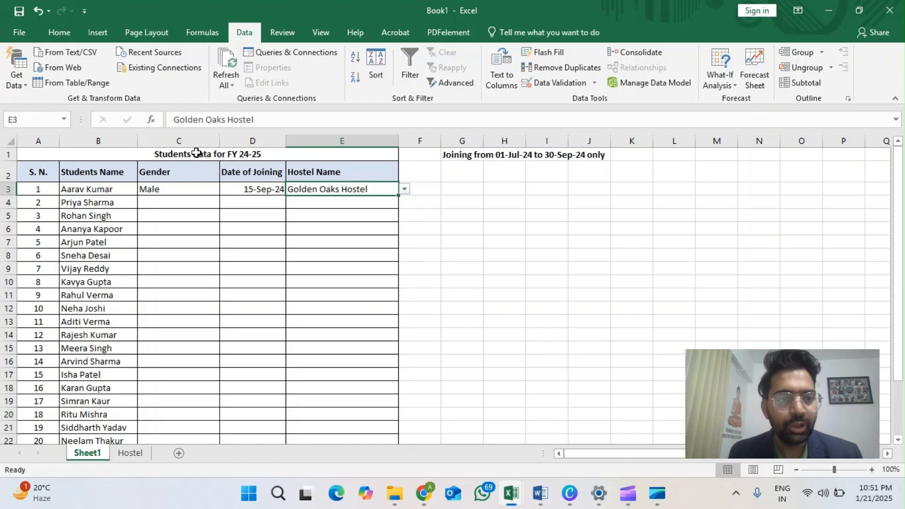
# Step: Start a data validation rule for the second student's gender cell C4 and set its allowed entry type to List
pyautogui.click(175, 203)
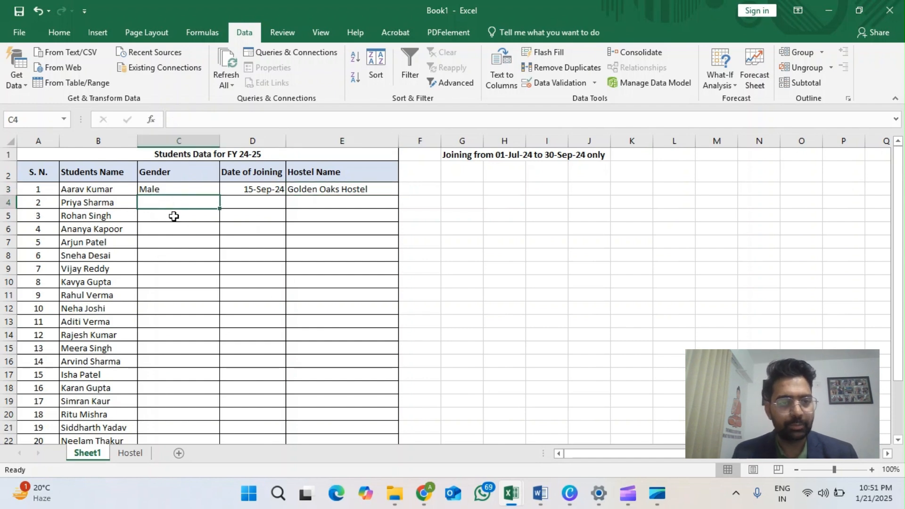
pyautogui.click(173, 189)
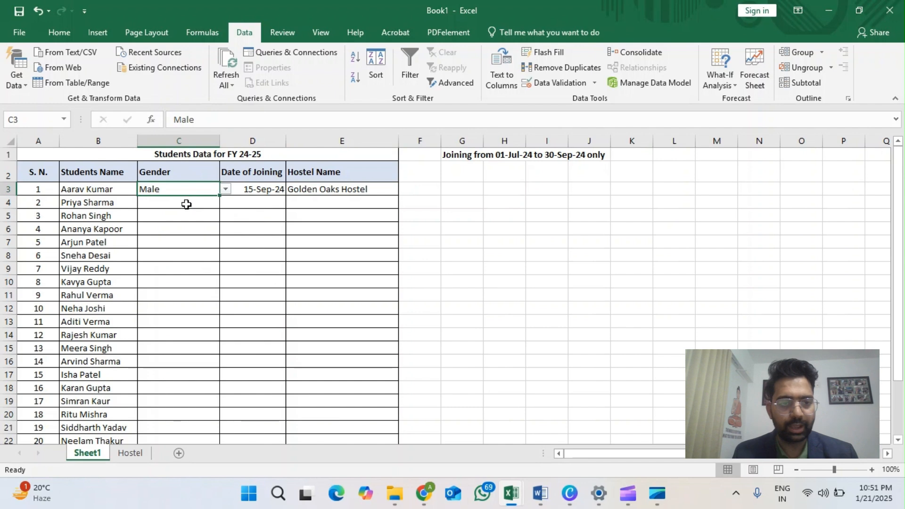
pyautogui.click(187, 203)
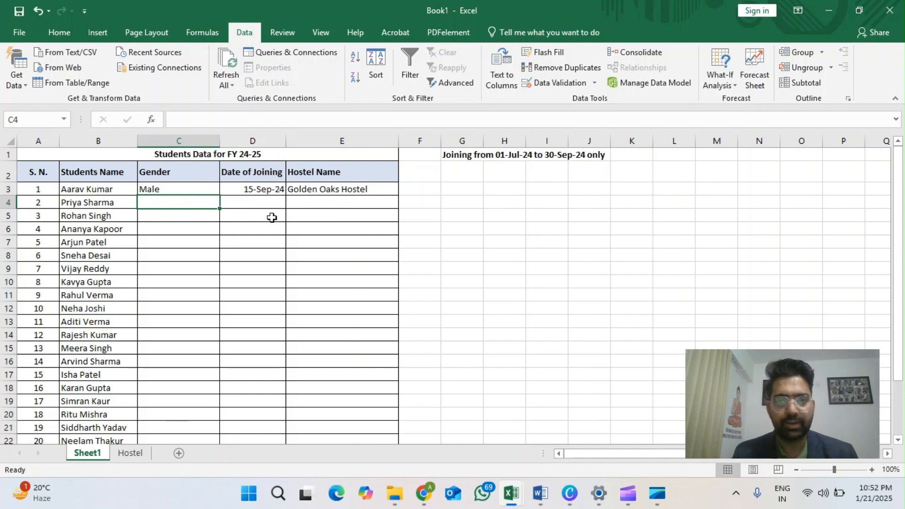
pyautogui.click(549, 84)
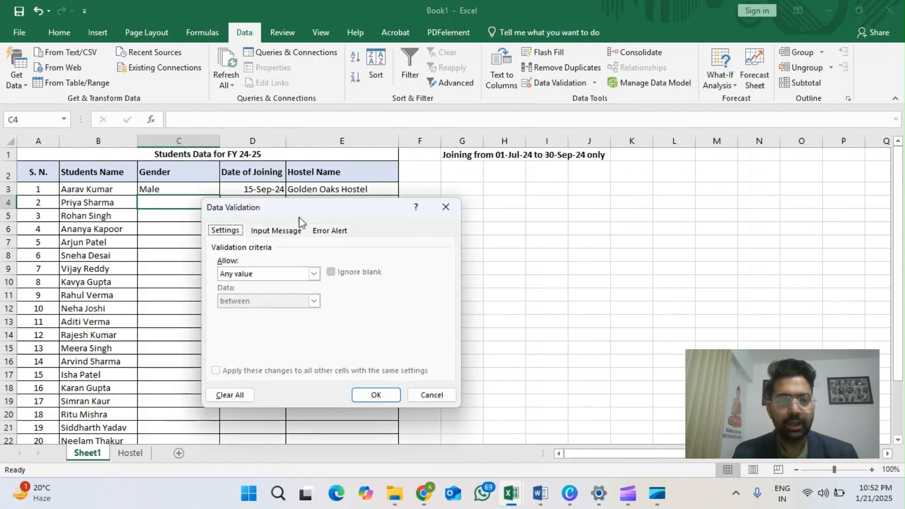
pyautogui.moveTo(305, 212); pyautogui.dragTo(483, 99)
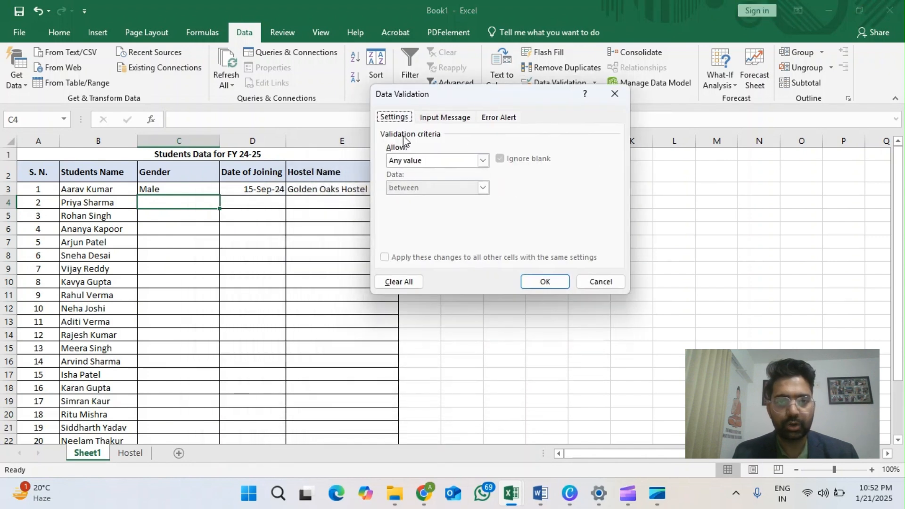
pyautogui.click(482, 161)
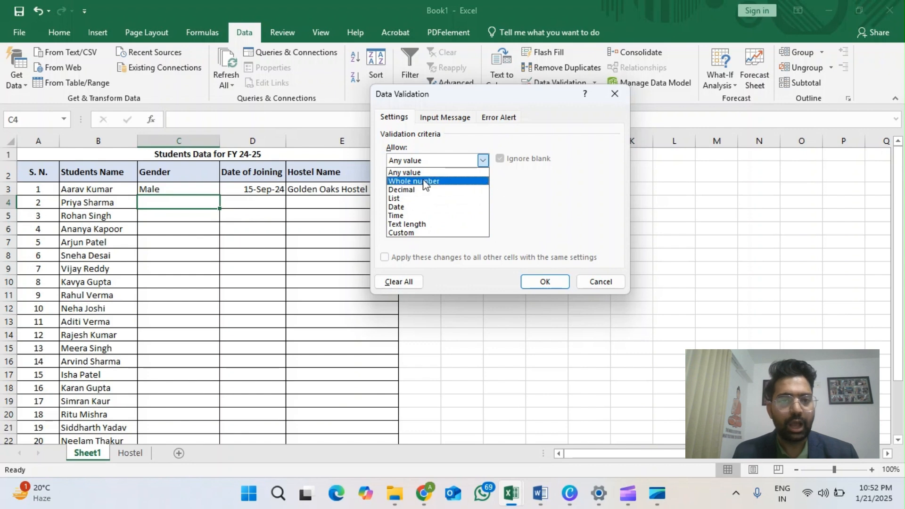
pyautogui.click(409, 181)
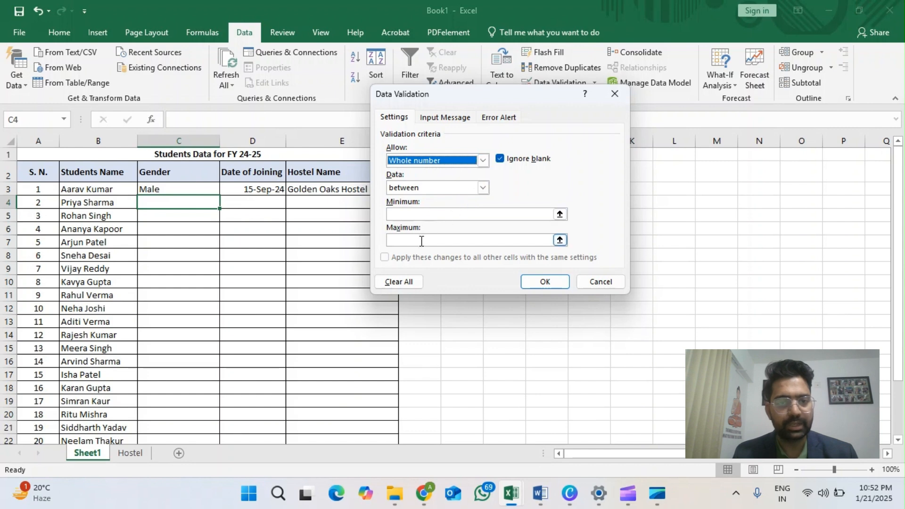
pyautogui.click(482, 161)
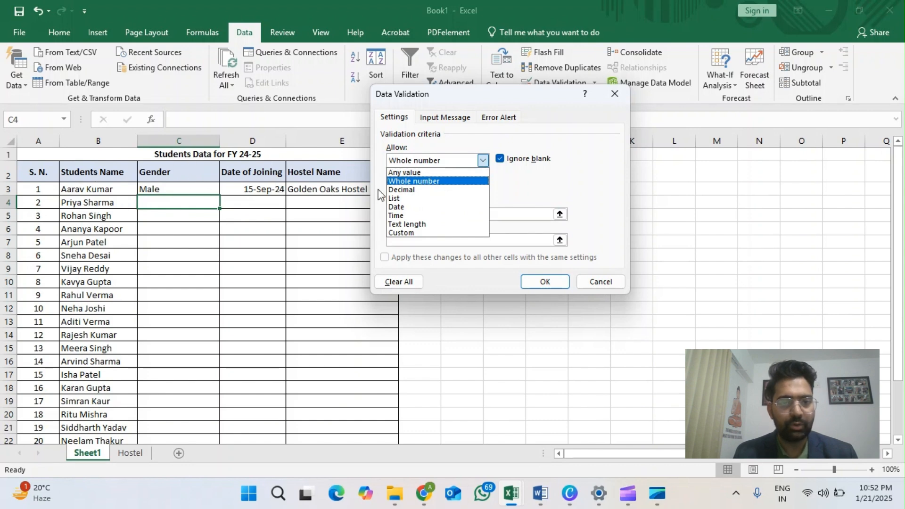
pyautogui.click(404, 198)
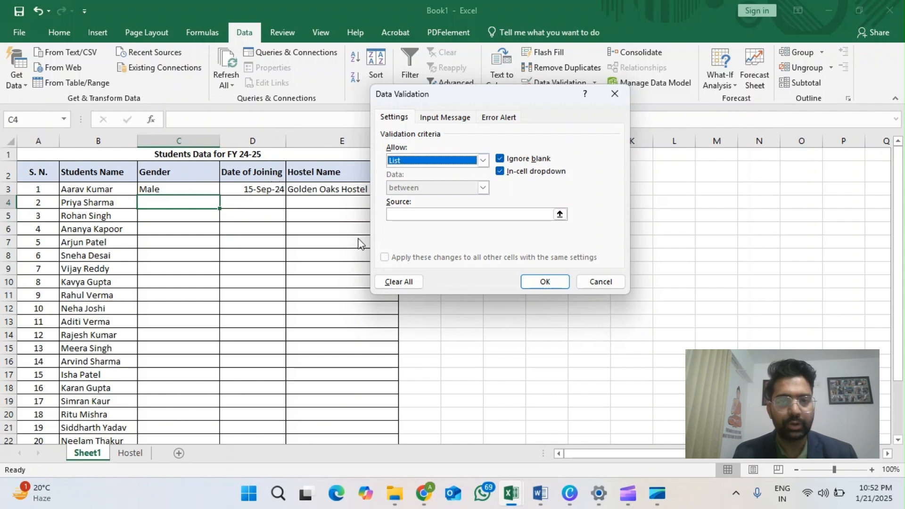
# Step: Enter Male,Female,Not Prefered as the list source for cell C4 and apply the validation rule
pyautogui.click(417, 215)
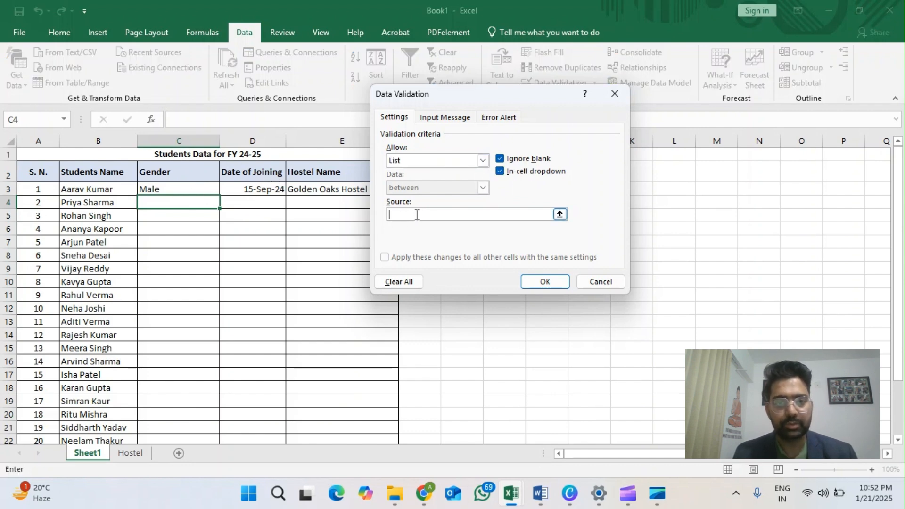
pyautogui.write('Male,Female')
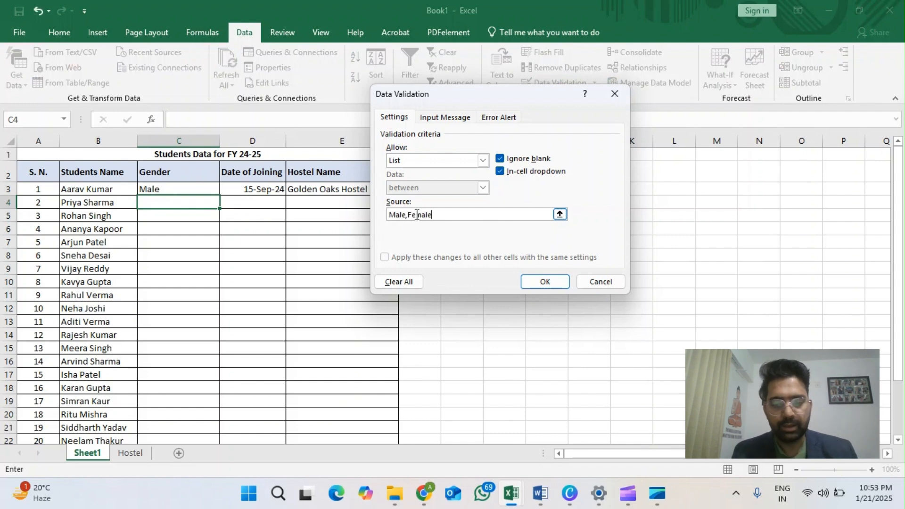
pyautogui.write(',')
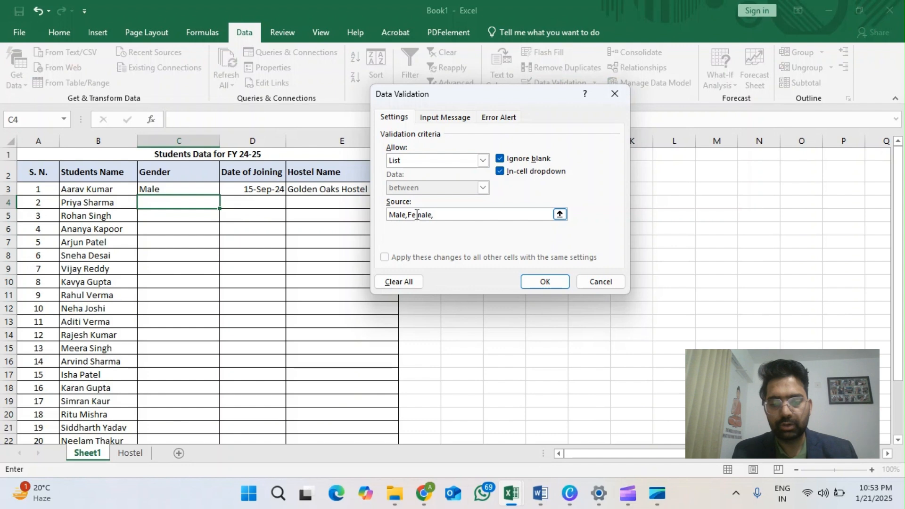
pyautogui.write('Not prefered')
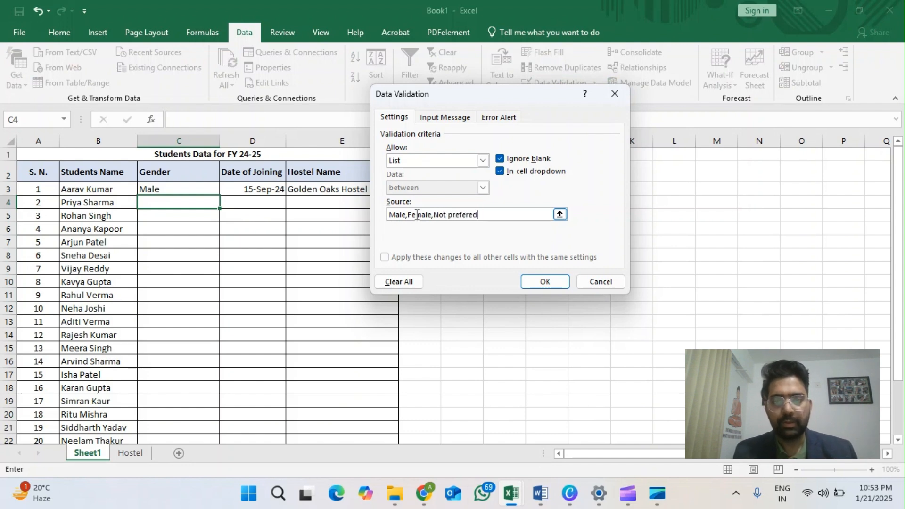
pyautogui.click(452, 214)
pyautogui.press('BackSpace')
pyautogui.write('P')
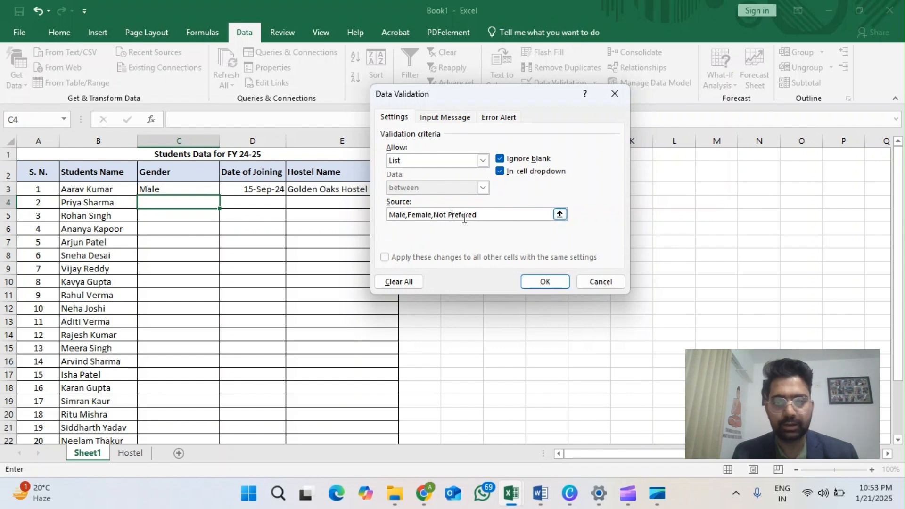
pyautogui.click(531, 279)
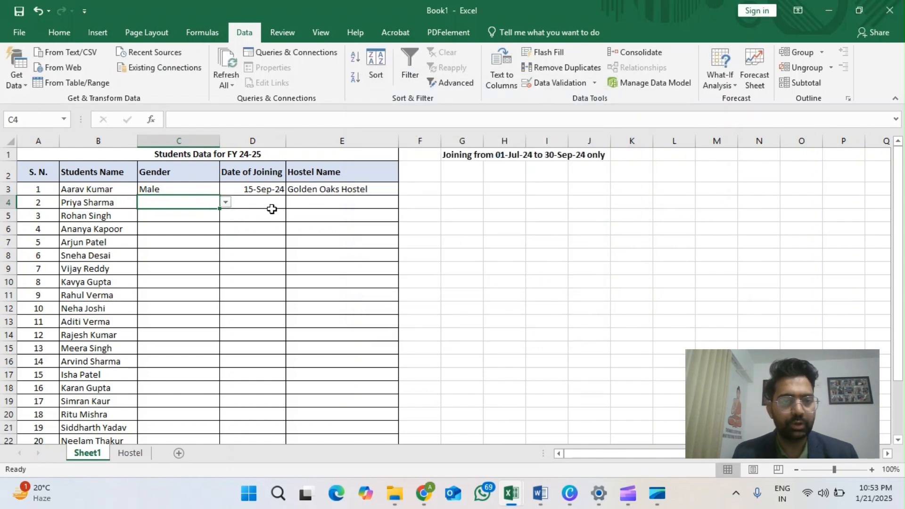
# Step: Try Male from the gender list in cell C4, and set the second student's gender to Female
pyautogui.click(227, 203)
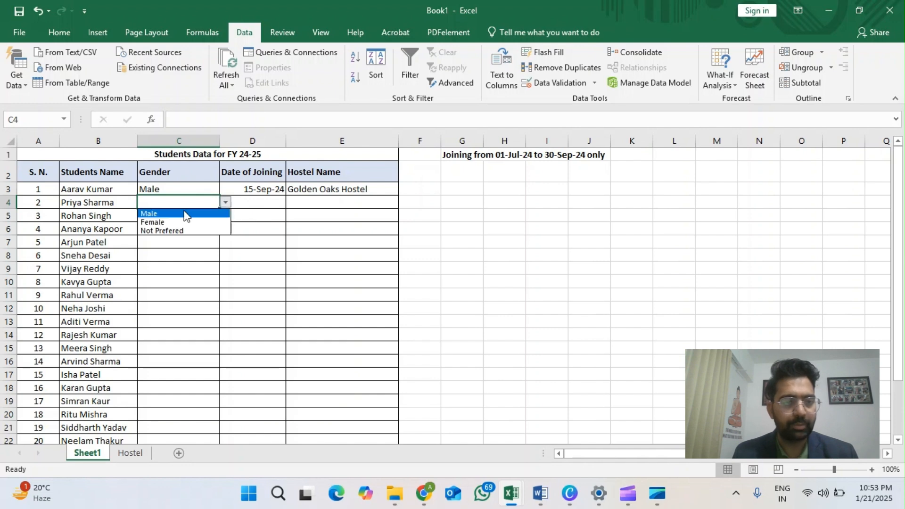
pyautogui.click(186, 210)
pyautogui.click(226, 203)
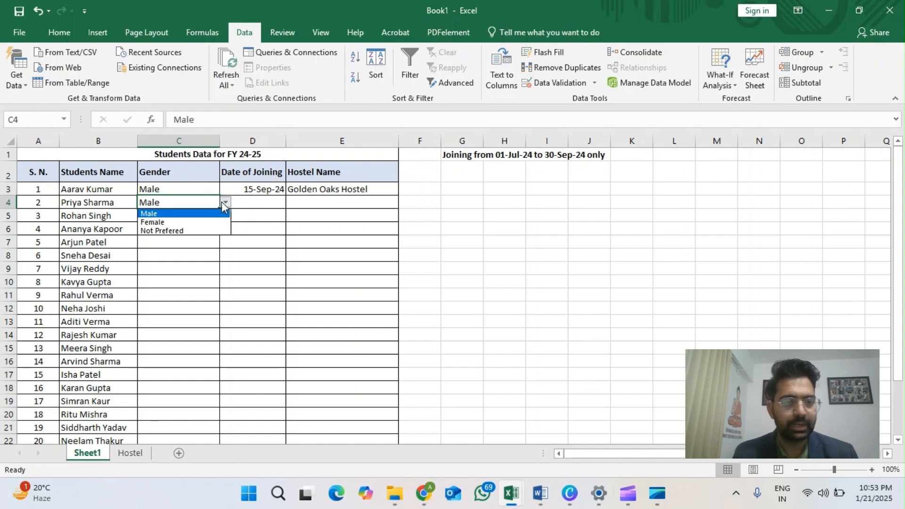
pyautogui.click(186, 218)
pyautogui.click(84, 202)
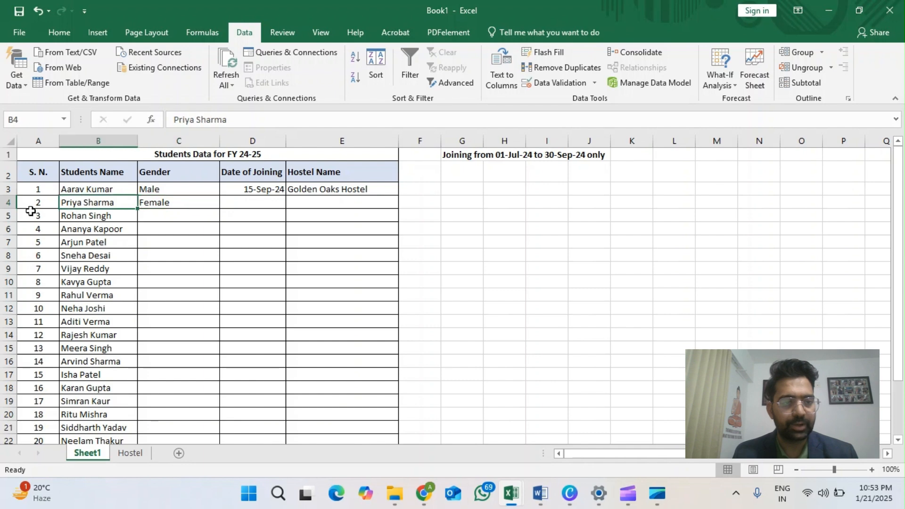
pyautogui.click(189, 198)
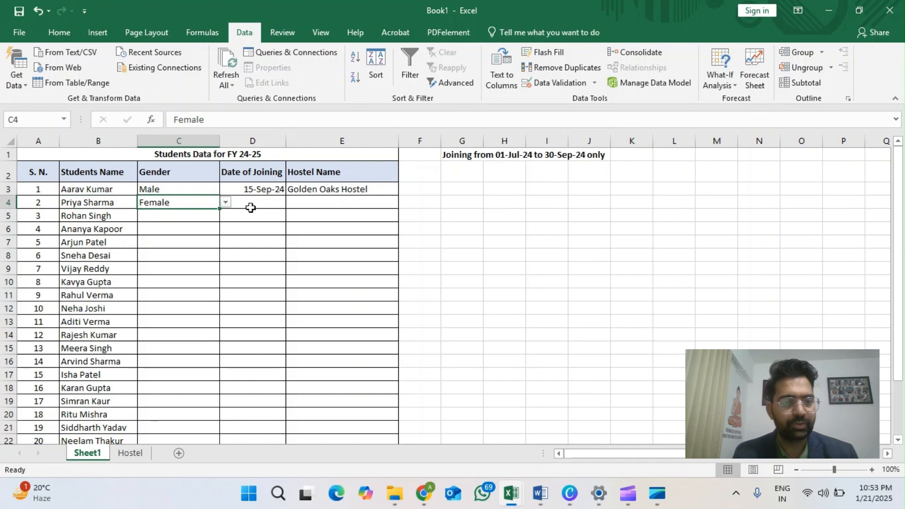
# Step: Start a data validation rule for cell D4, trying the Whole number and Decimal types, and set the allowed type to Date
pyautogui.click(253, 207)
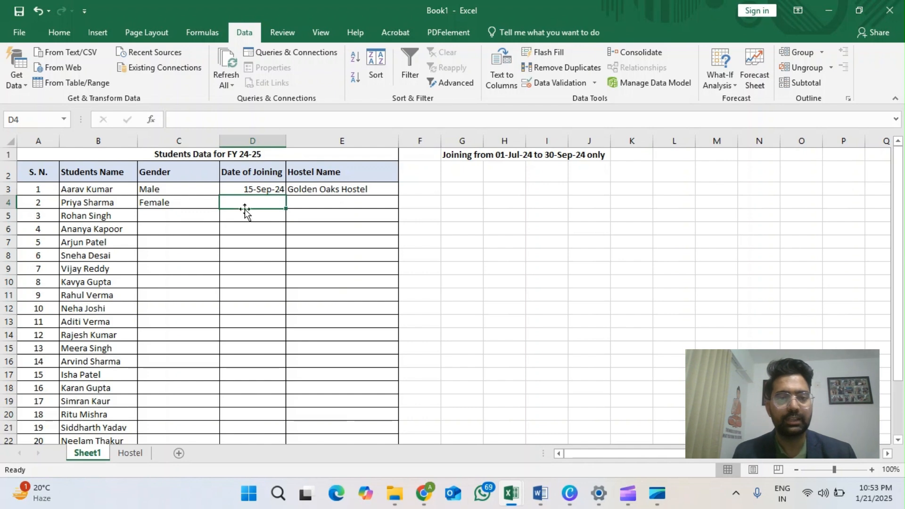
pyautogui.click(533, 89)
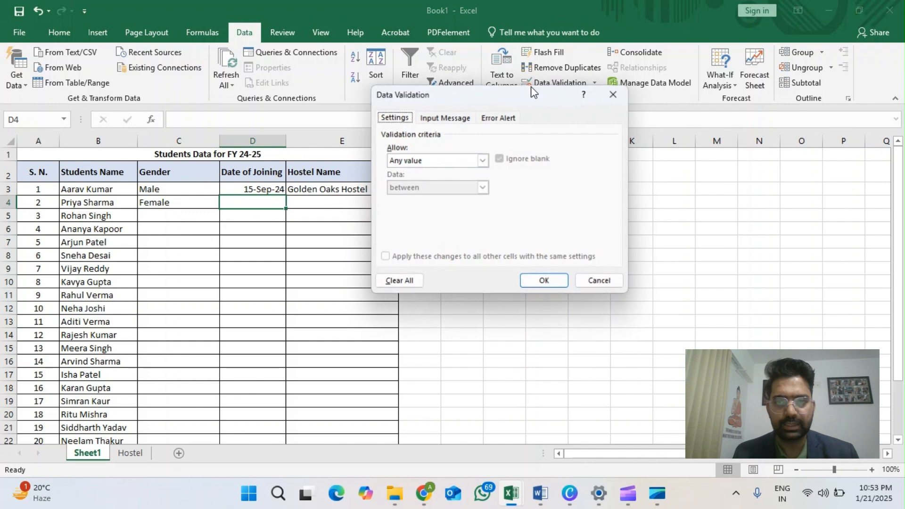
pyautogui.click(483, 161)
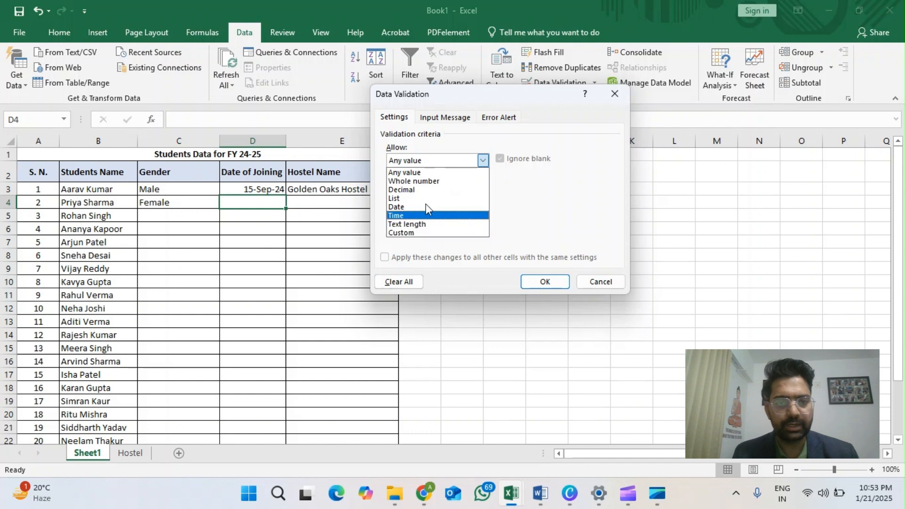
pyautogui.click(423, 182)
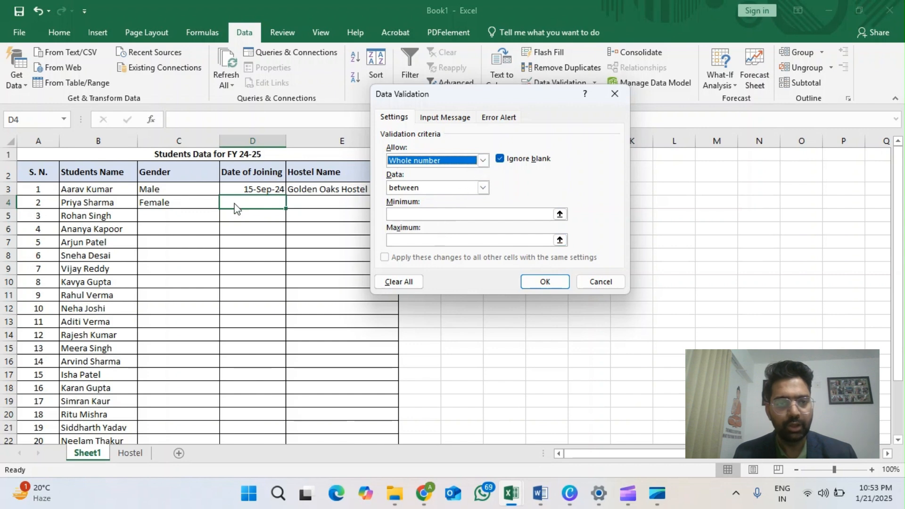
pyautogui.click(483, 160)
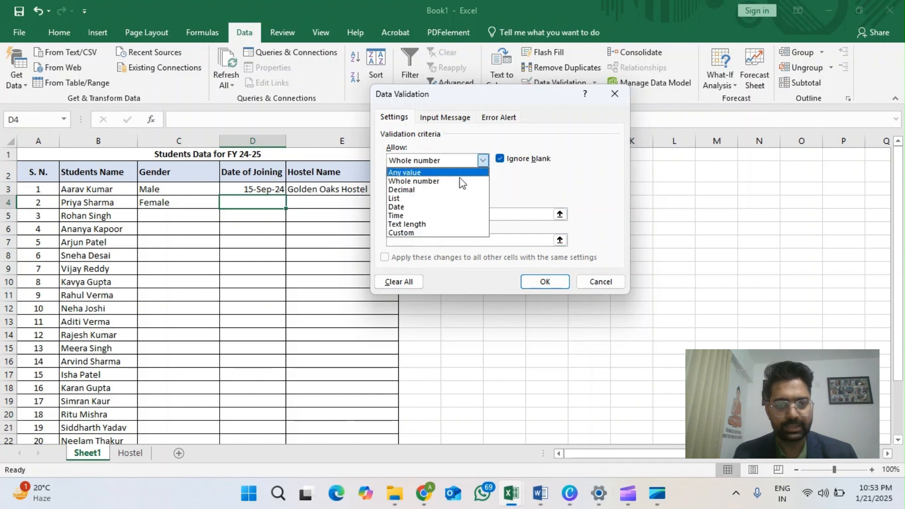
pyautogui.click(402, 190)
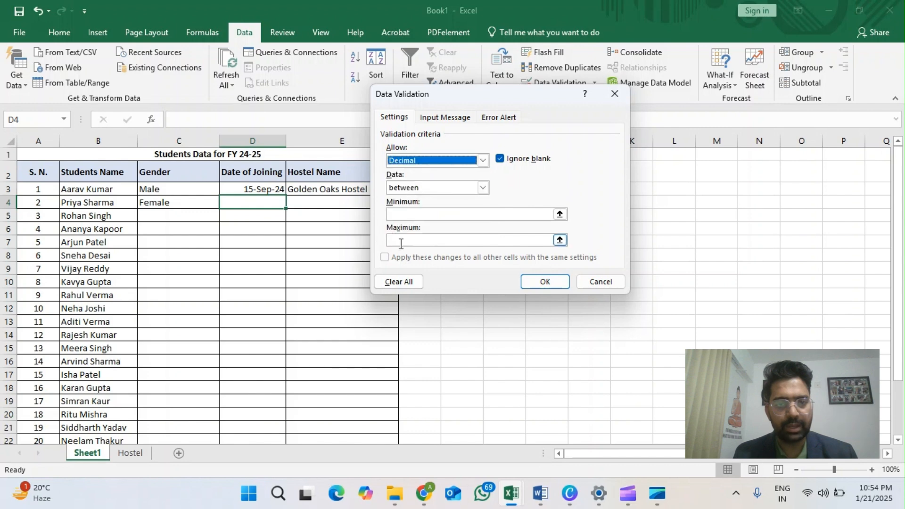
pyautogui.click(483, 188)
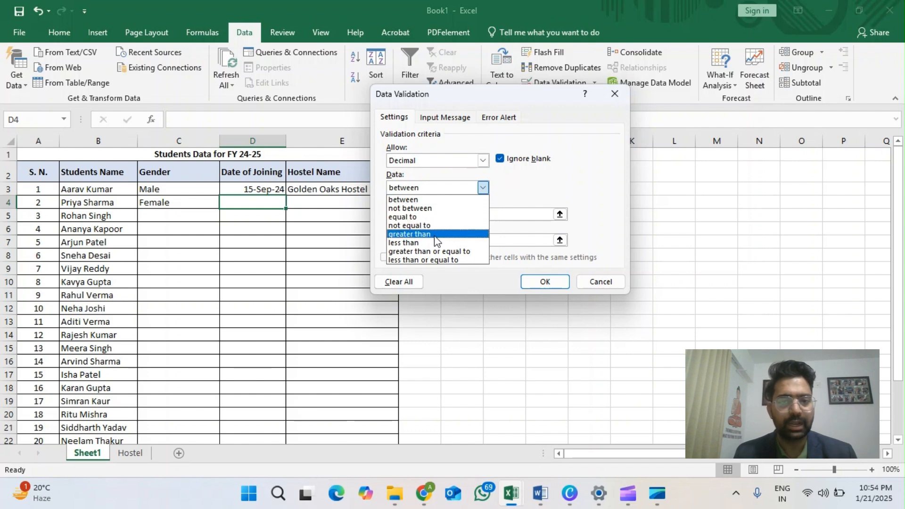
pyautogui.click(502, 182)
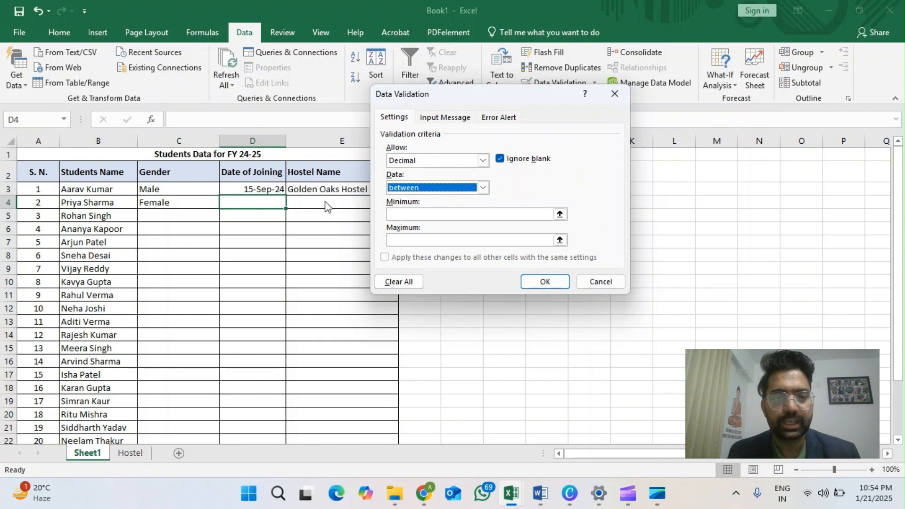
pyautogui.click(462, 161)
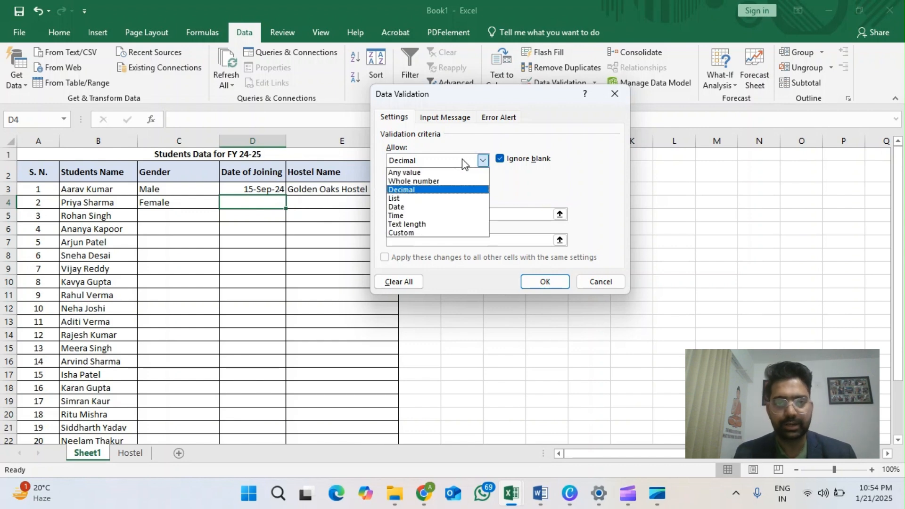
pyautogui.click(434, 207)
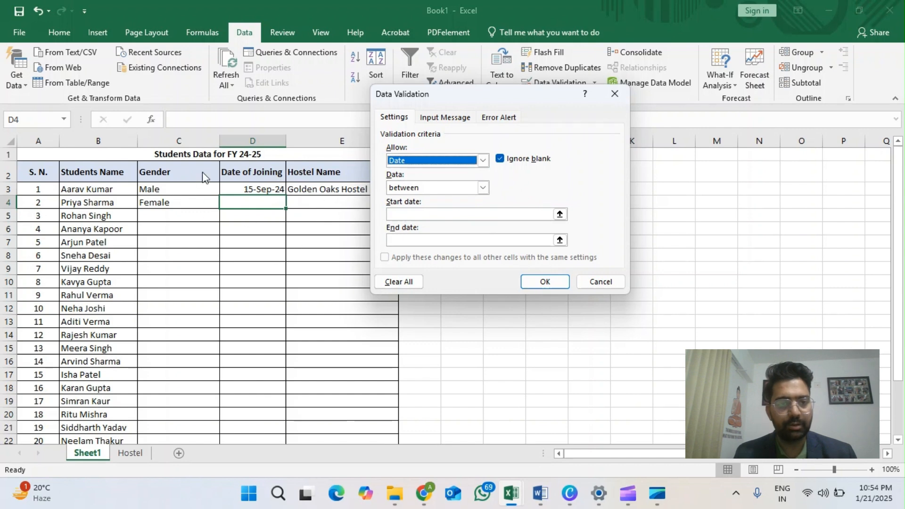
# Step: Set the date rule for cell D4 to between 01-Jul-24 and 31-Dec-24, and apply the validation
pyautogui.moveTo(465, 93); pyautogui.dragTo(516, 168)
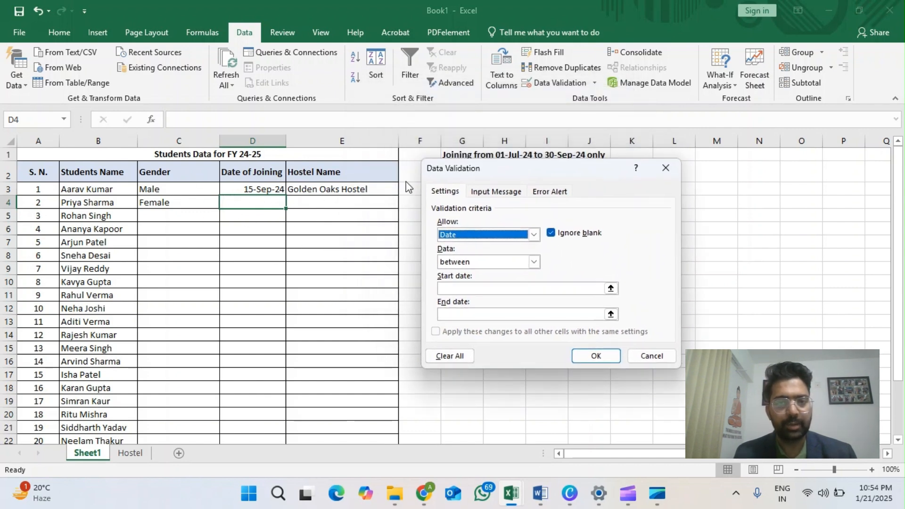
pyautogui.moveTo(492, 168); pyautogui.dragTo(464, 186)
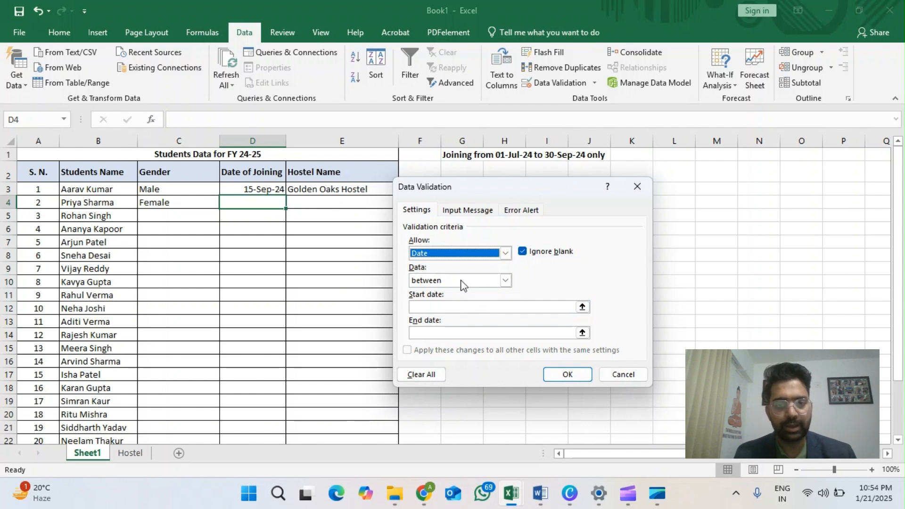
pyautogui.click(582, 306)
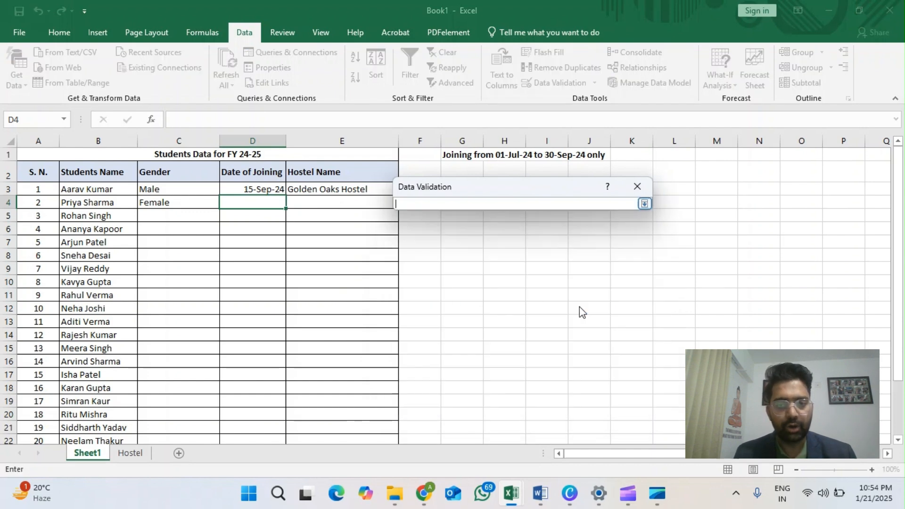
pyautogui.click(644, 203)
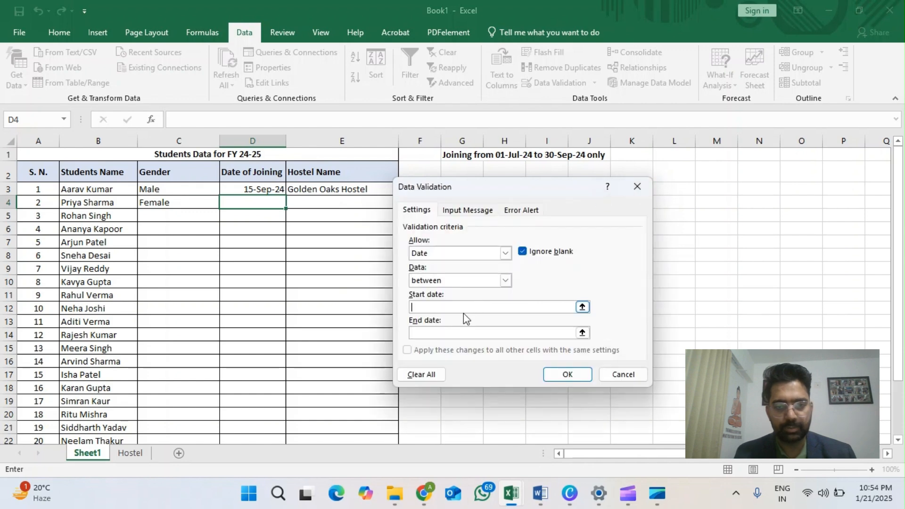
pyautogui.write('01-Jul-24')
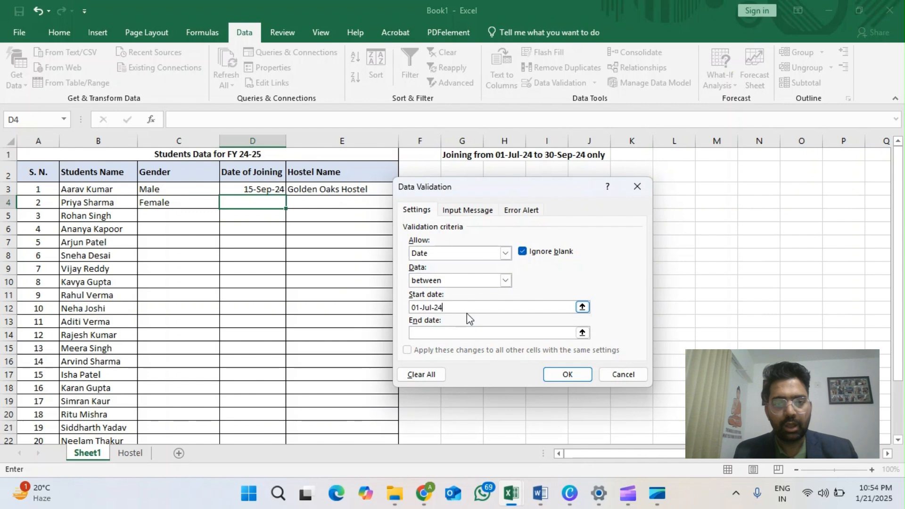
pyautogui.click(479, 331)
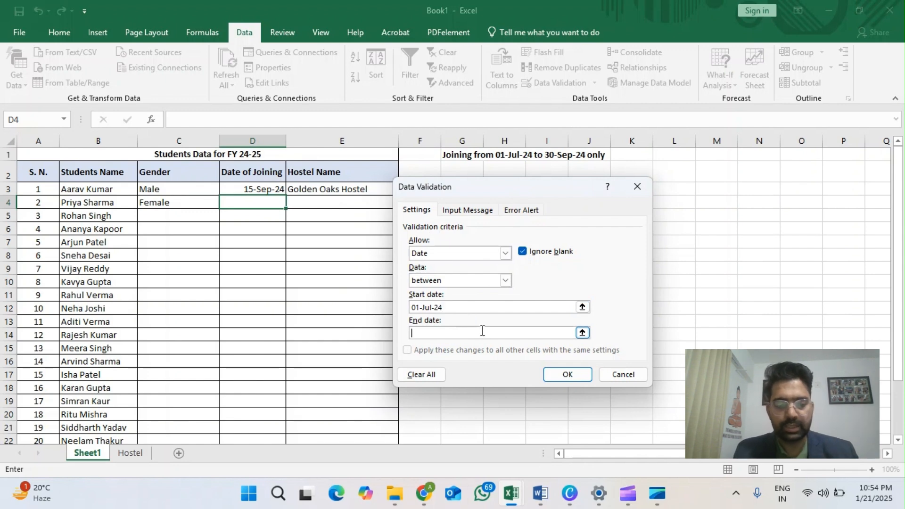
pyautogui.write('31-Dec-')
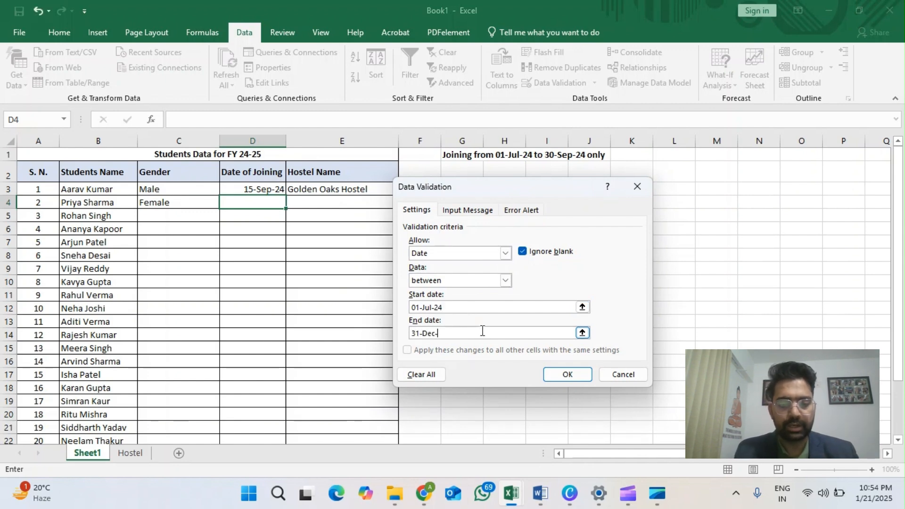
pyautogui.write('24')
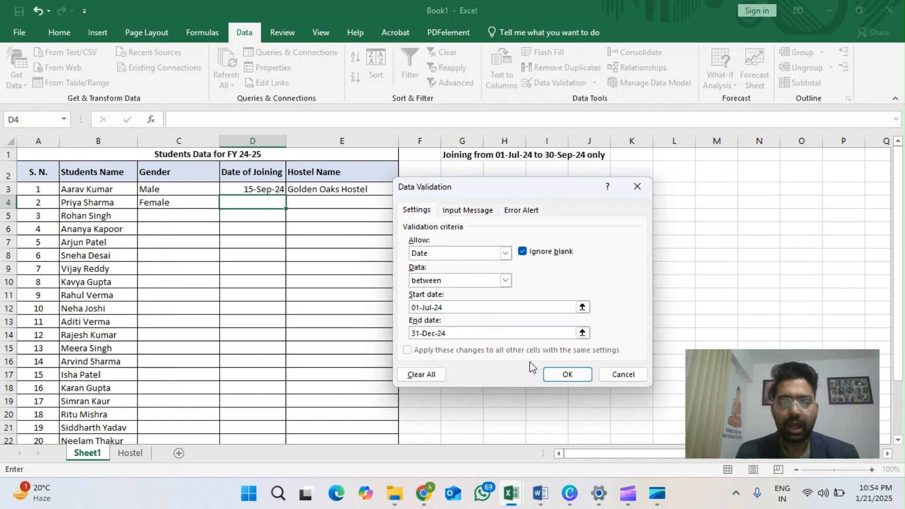
pyautogui.click(567, 374)
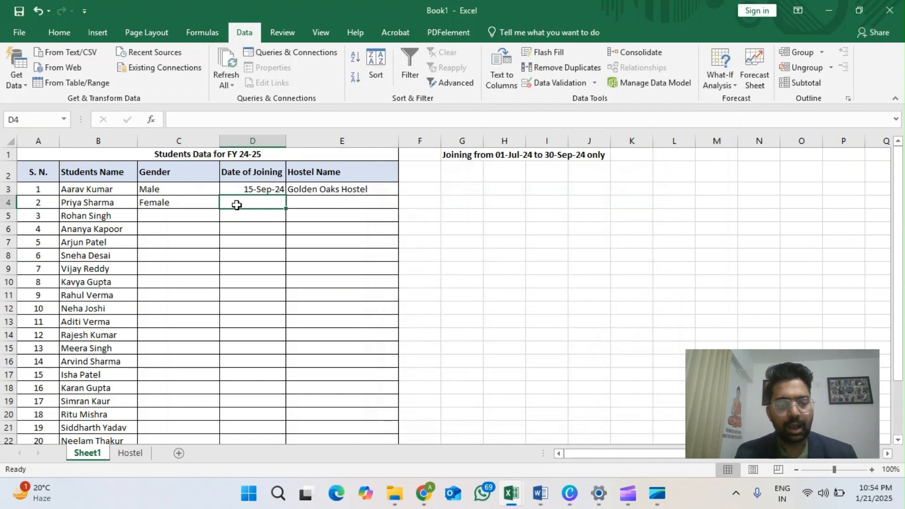
# Step: Test the date rule in cell D4 by entering 15dec24 and trying 5jun25, cancelling the second entry
pyautogui.write('15de')
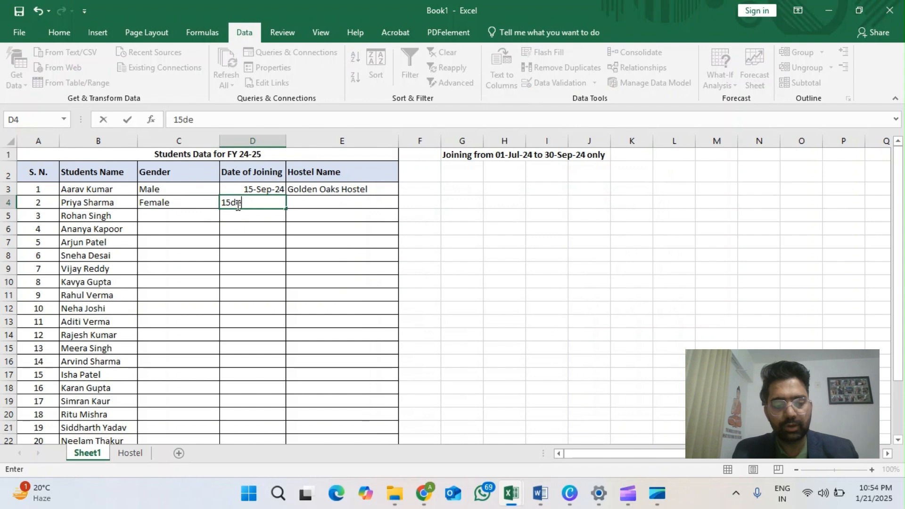
pyautogui.write('c24')
pyautogui.hotkey('ctrl', 'Return')
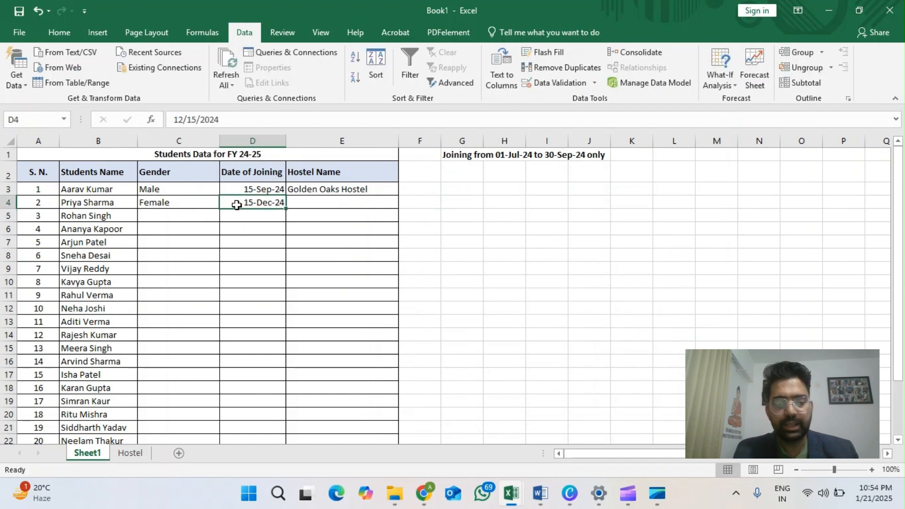
pyautogui.write('5jun25')
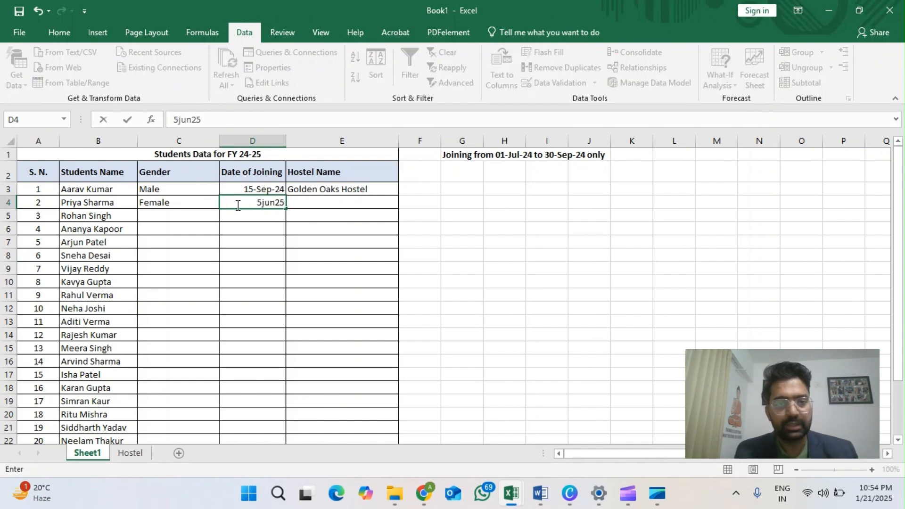
pyautogui.press('Return')
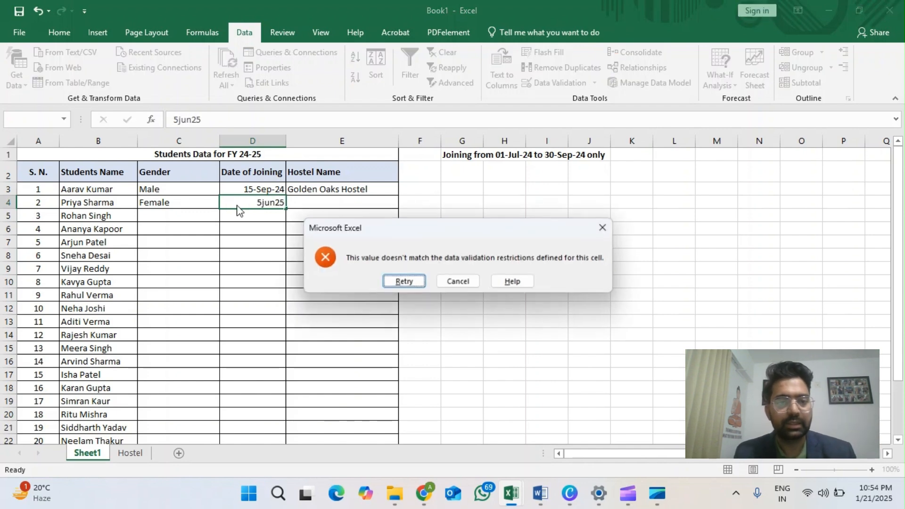
pyautogui.press('Left')
pyautogui.press('Escape')
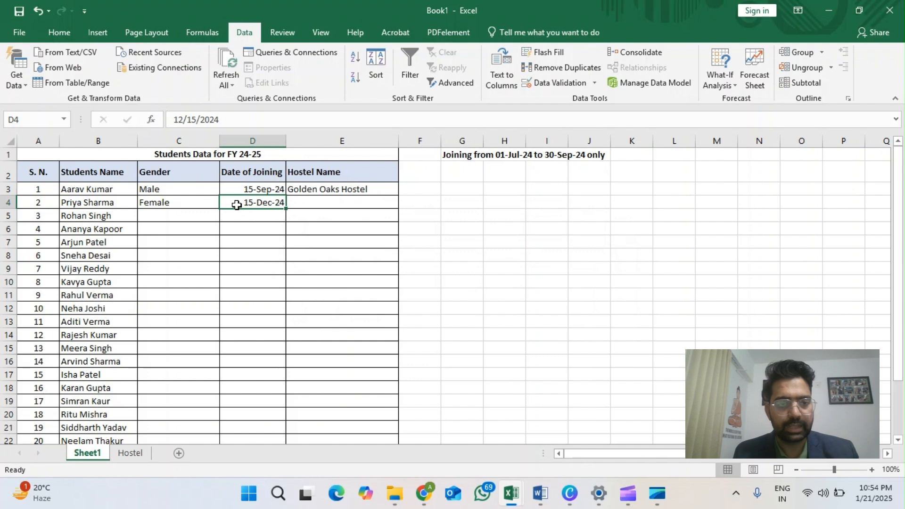
# Step: Try the out-of-range dates 15jan25 and 1may24 in cell D4, and discard the entry
pyautogui.write('15')
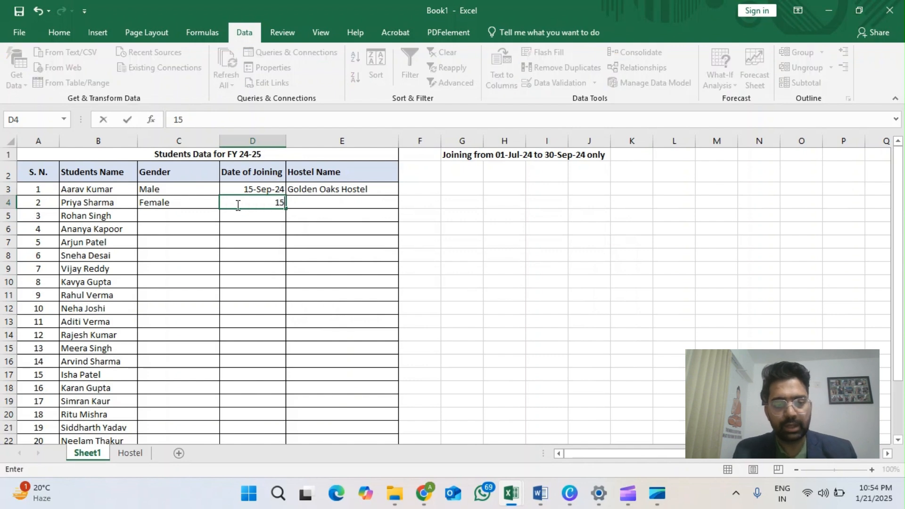
pyautogui.write('jan25')
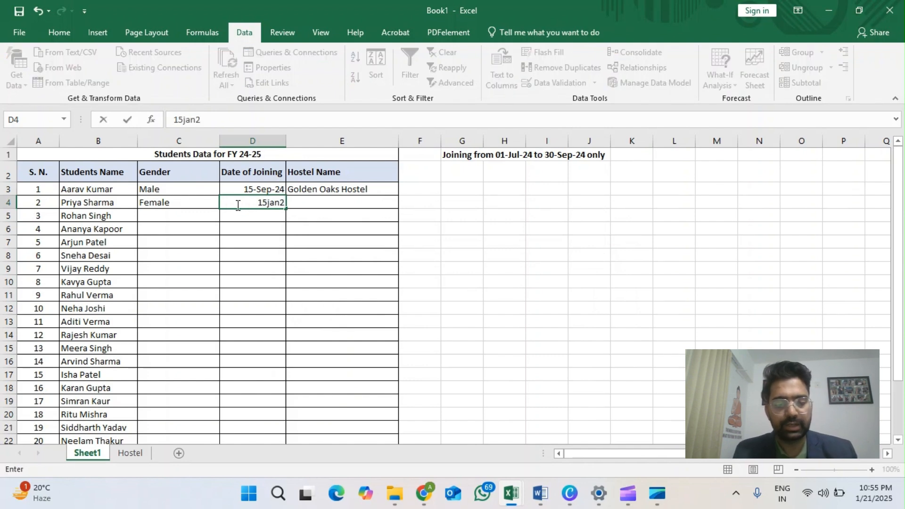
pyautogui.press('Return')
pyautogui.press('Return')
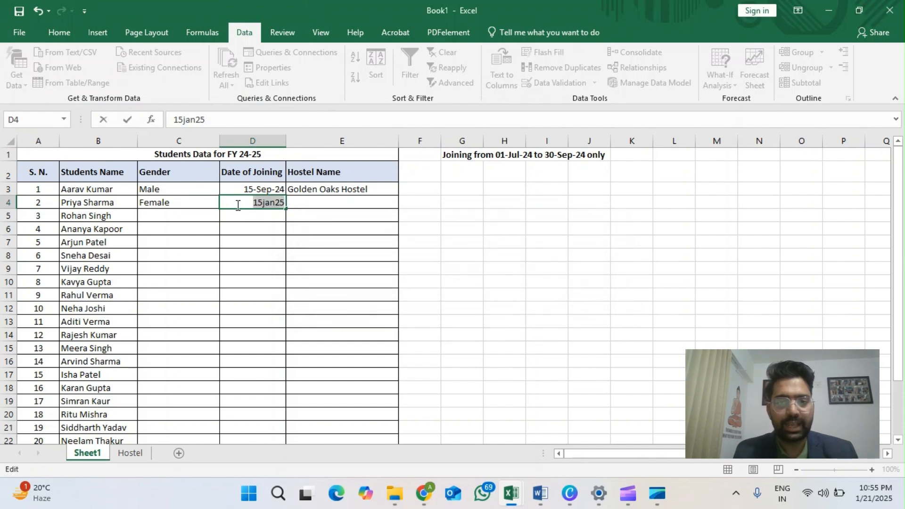
pyautogui.write('1may')
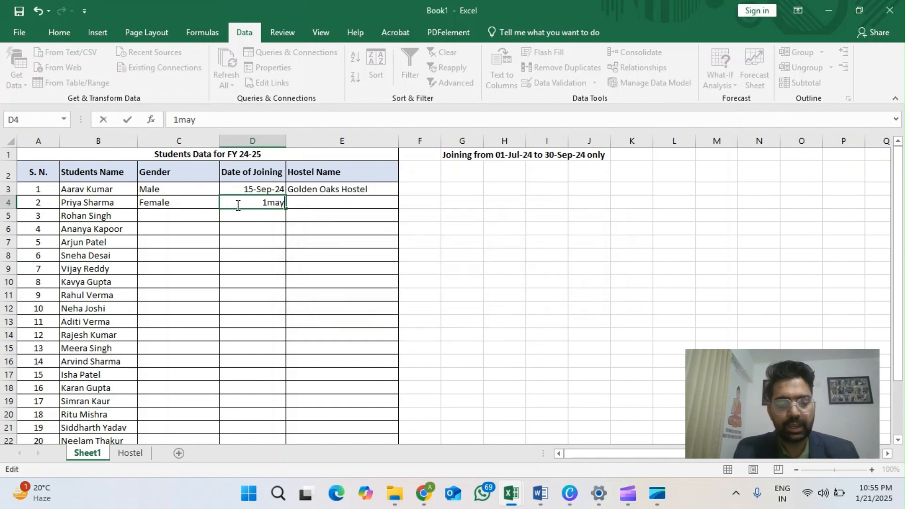
pyautogui.write('24')
pyautogui.press('Return')
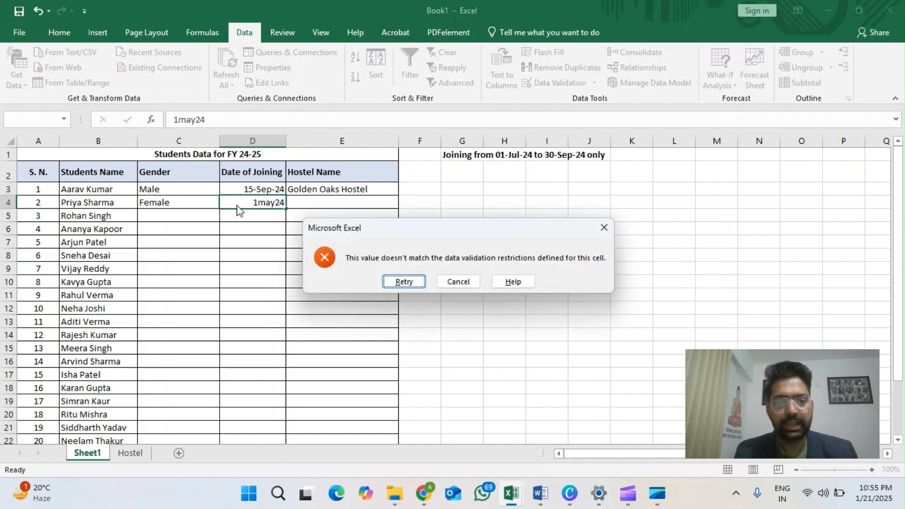
pyautogui.press('Escape')
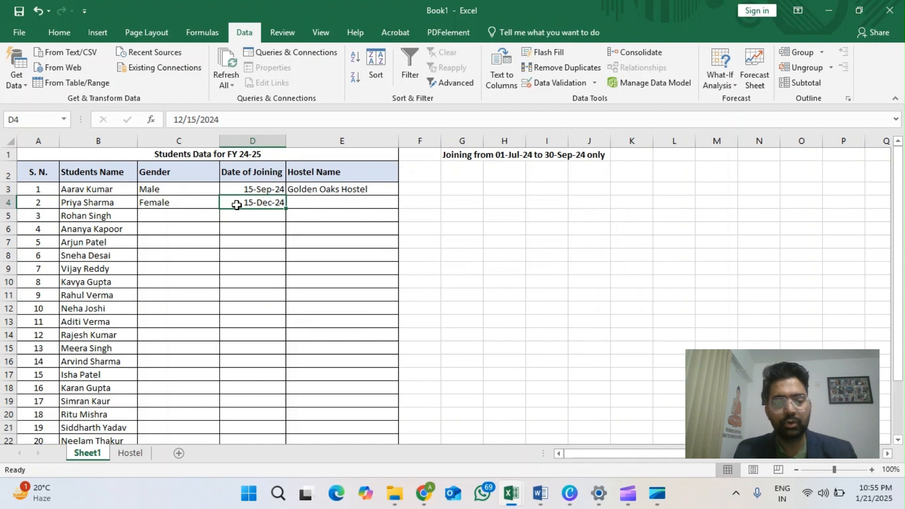
# Step: Set the second student's date of joining in cell D4 to 20-Oct-24
pyautogui.write('20oct24')
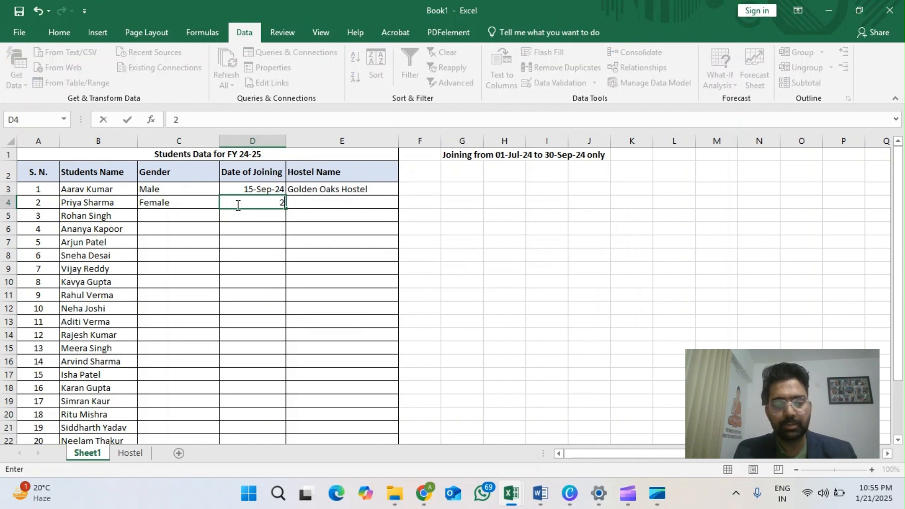
pyautogui.press('Return')
pyautogui.click(237, 205)
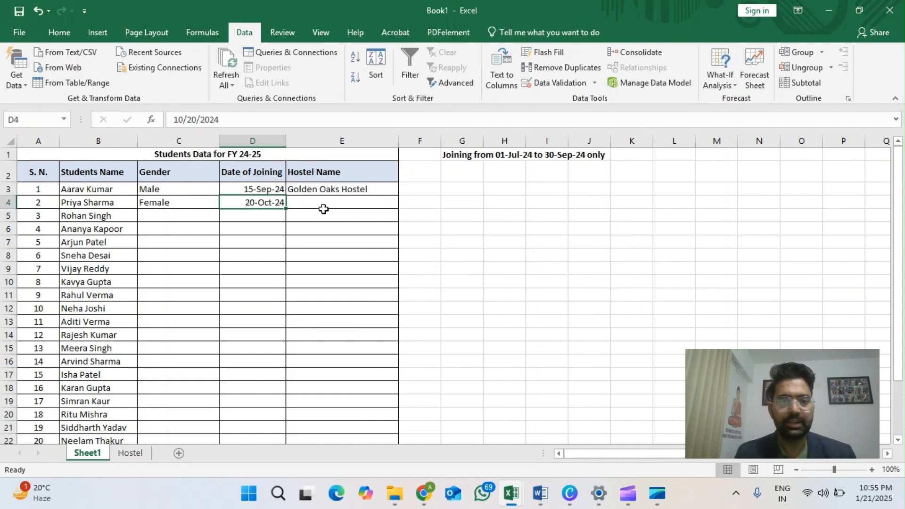
# Step: Start a data validation rule for the second student's hostel cell E4 and set its allowed entry type to List
pyautogui.click(327, 201)
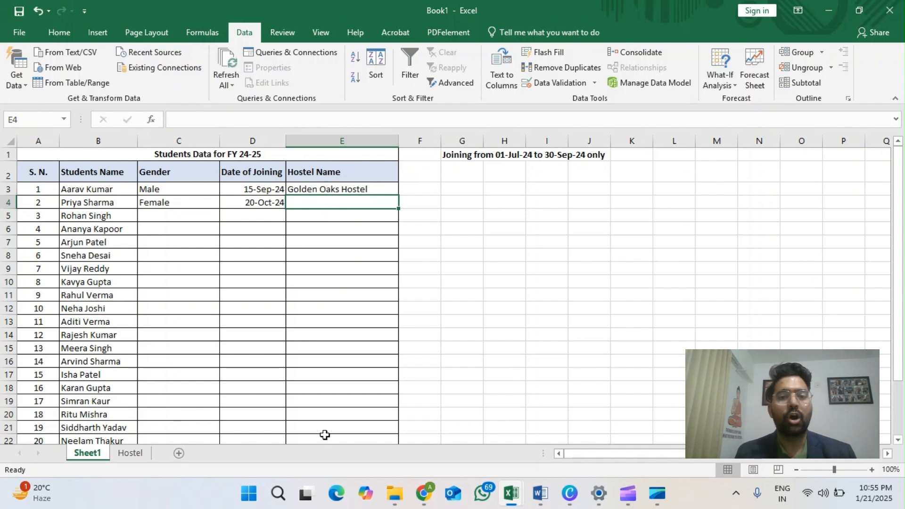
pyautogui.click(182, 202)
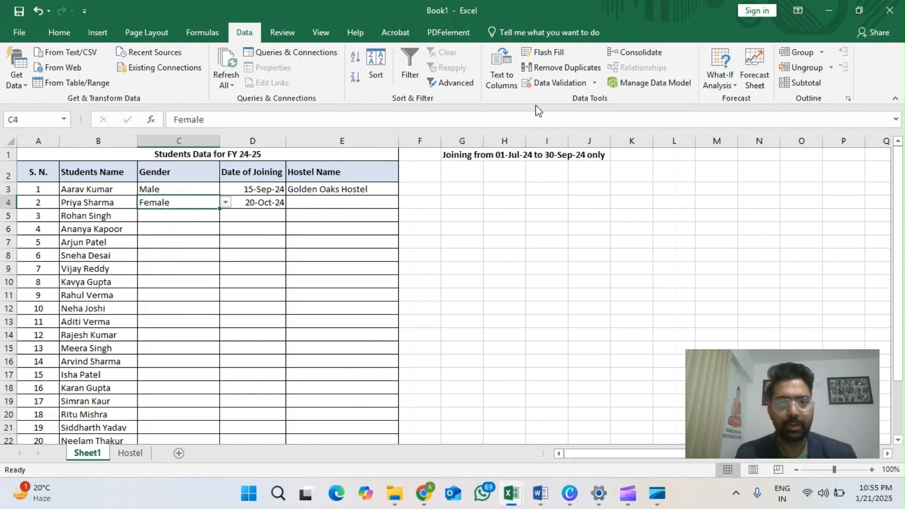
pyautogui.click(322, 207)
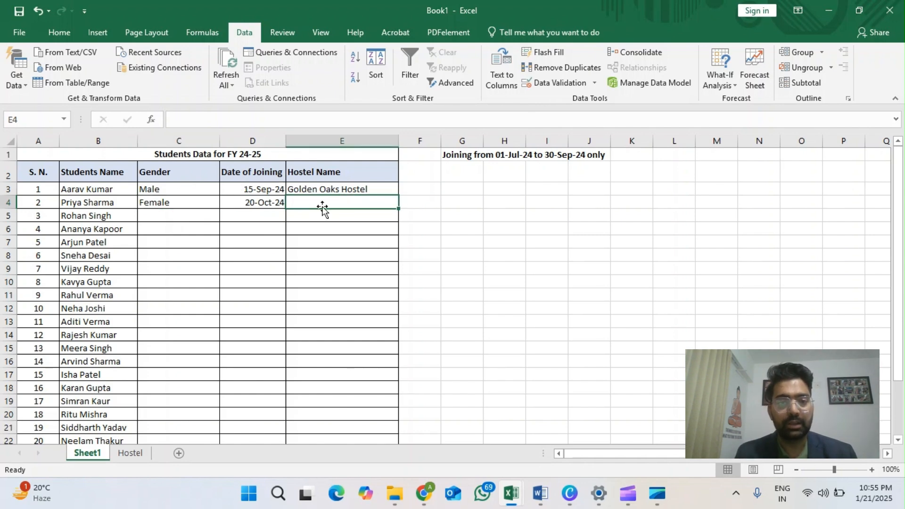
pyautogui.click(559, 84)
pyautogui.click(429, 254)
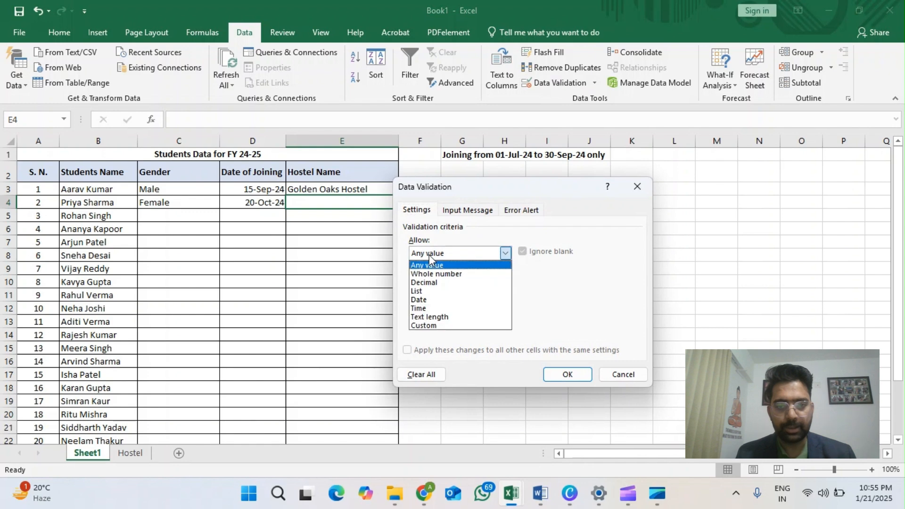
pyautogui.click(424, 291)
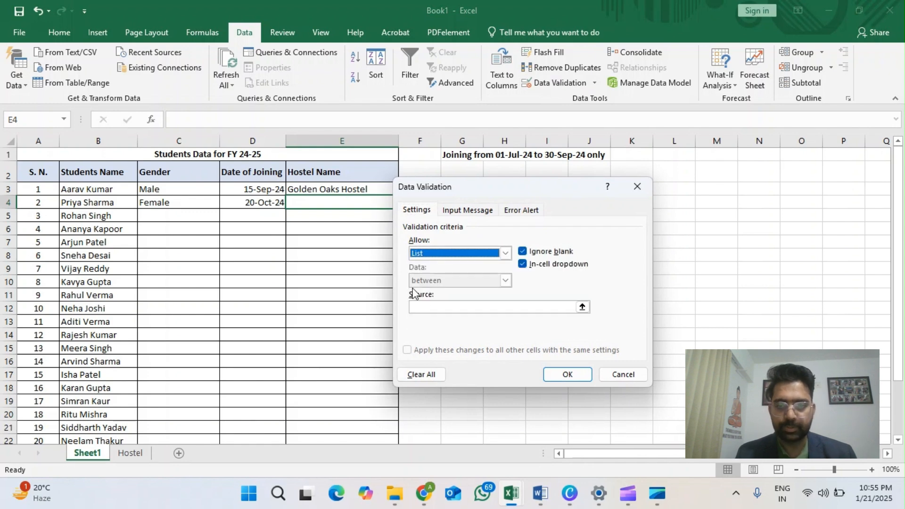
# Step: Use the hostel names in C4:C13 of the Hostel sheet as the list source for cell E4 and apply the rule
pyautogui.click(431, 308)
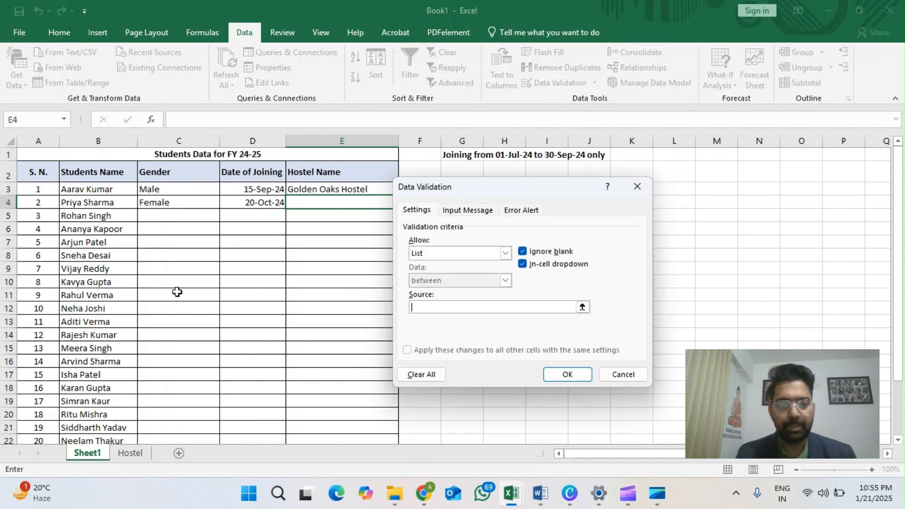
pyautogui.click(128, 455)
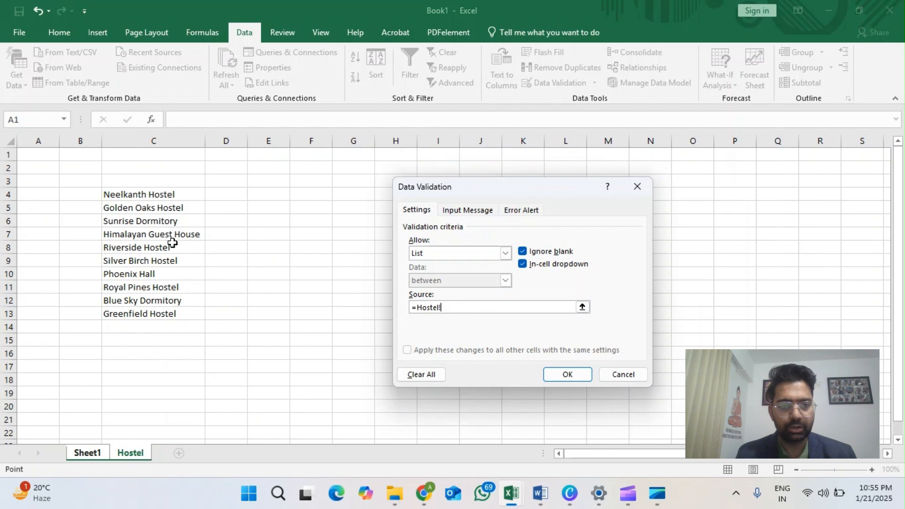
pyautogui.moveTo(158, 196); pyautogui.dragTo(161, 314)
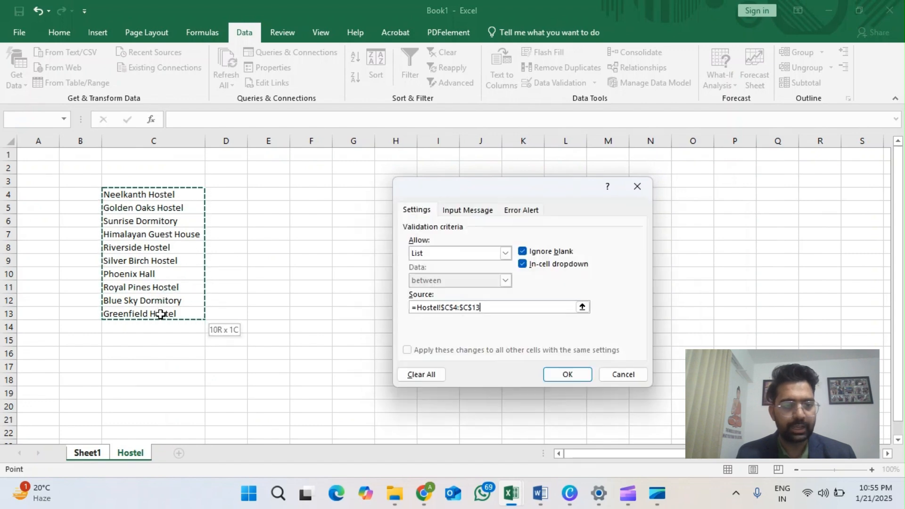
pyautogui.click(566, 375)
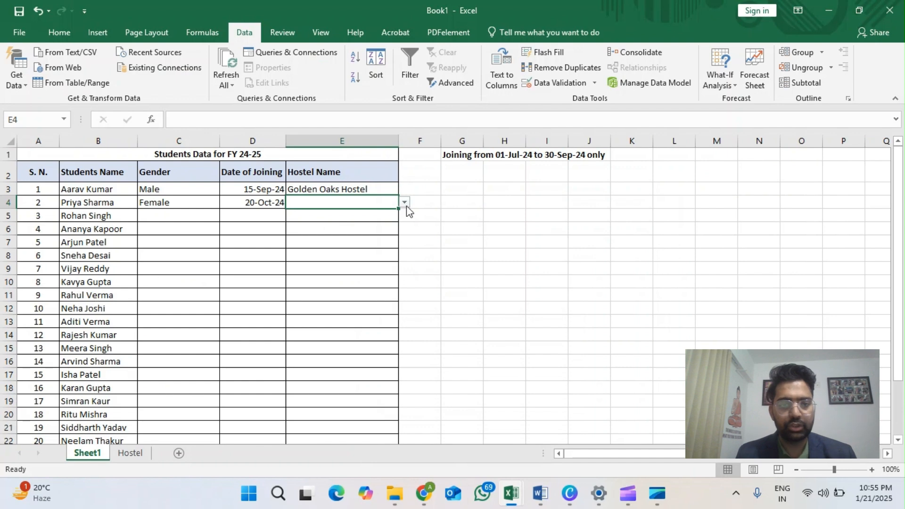
# Step: Choose Blue Sky Dormitory from the list in cell E4 as the second student's hostel
pyautogui.click(405, 202)
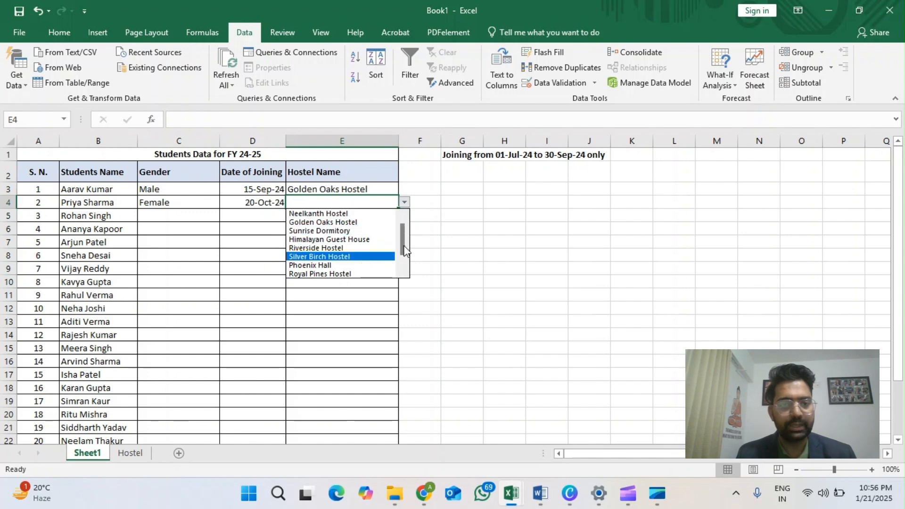
pyautogui.moveTo(403, 246); pyautogui.dragTo(408, 267)
pyautogui.click(368, 267)
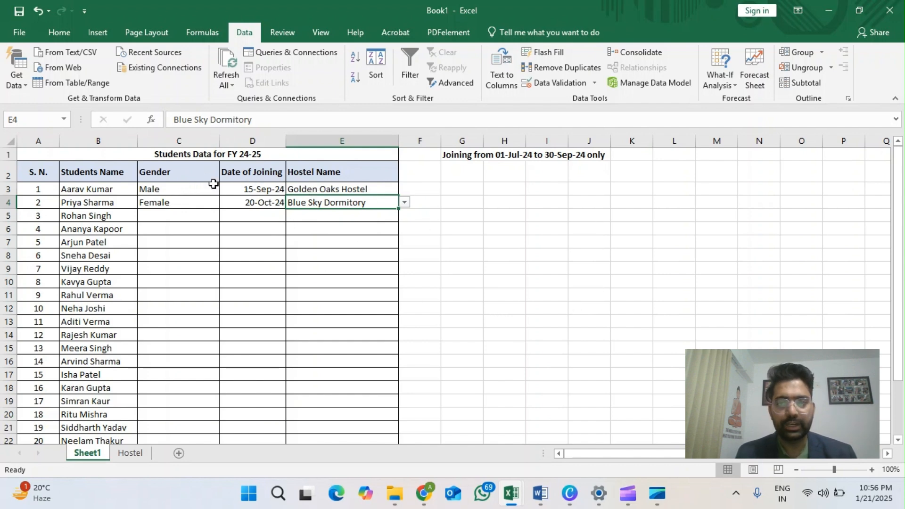
# Step: Try a Text length validation rule with the not between condition on joining date cell D4, clearing its minimum and maximum
pyautogui.click(246, 207)
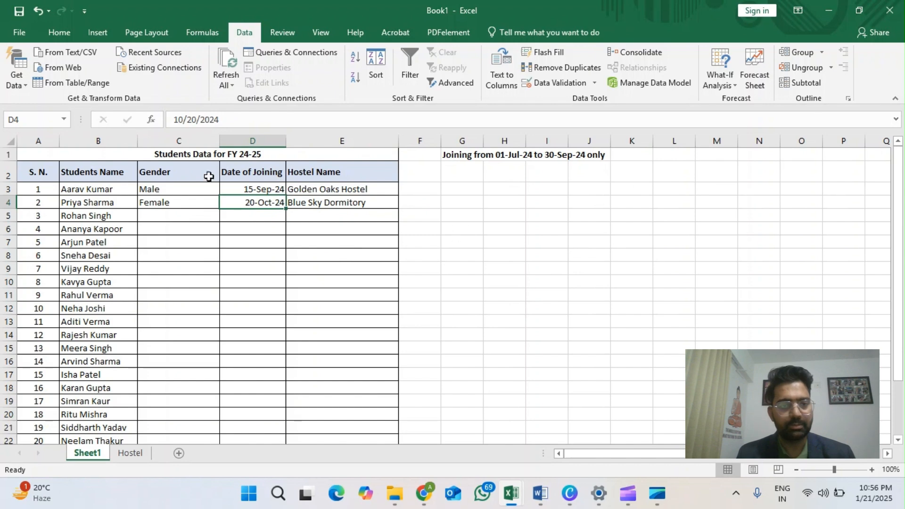
pyautogui.click(541, 88)
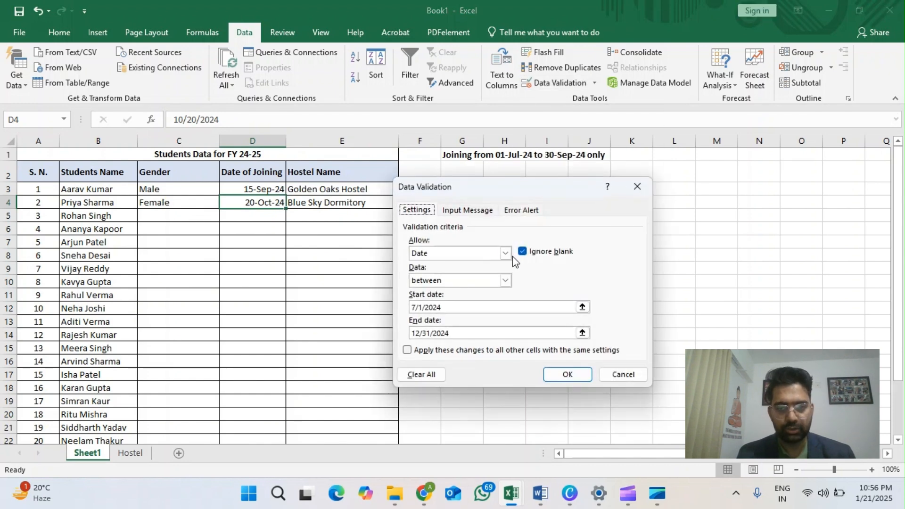
pyautogui.click(505, 254)
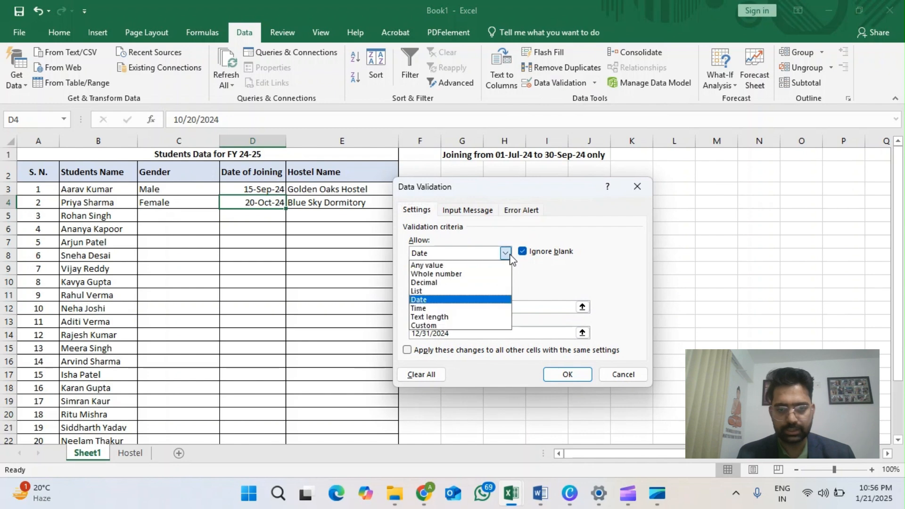
pyautogui.click(449, 317)
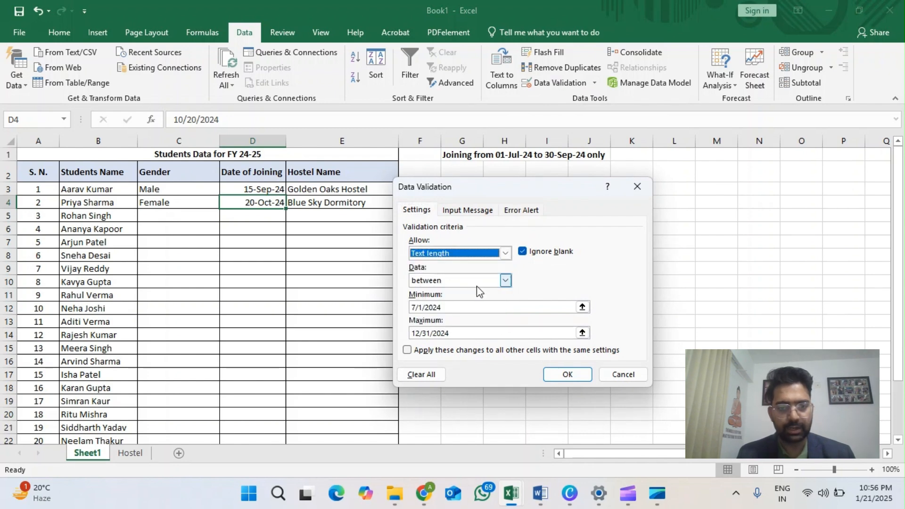
pyautogui.click(505, 280)
pyautogui.click(469, 301)
pyautogui.moveTo(468, 307); pyautogui.dragTo(317, 303)
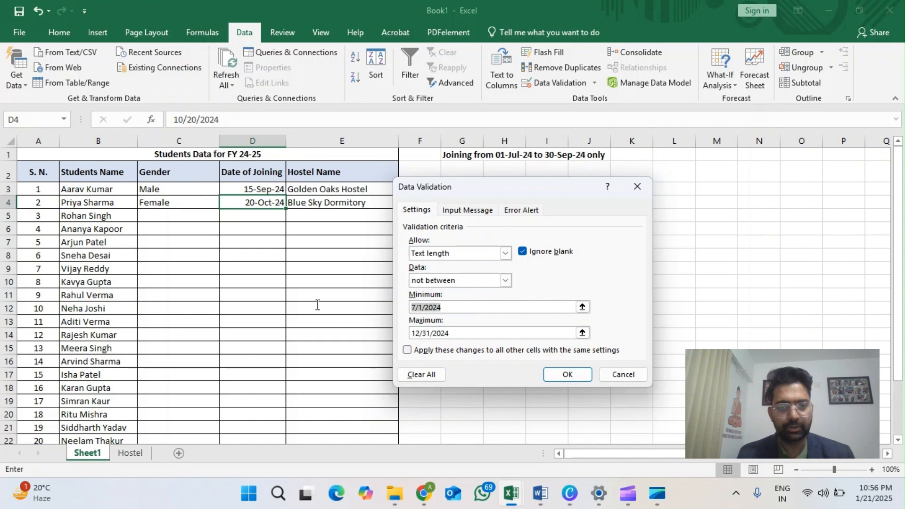
pyautogui.press('BackSpace')
pyautogui.moveTo(450, 333); pyautogui.dragTo(401, 336)
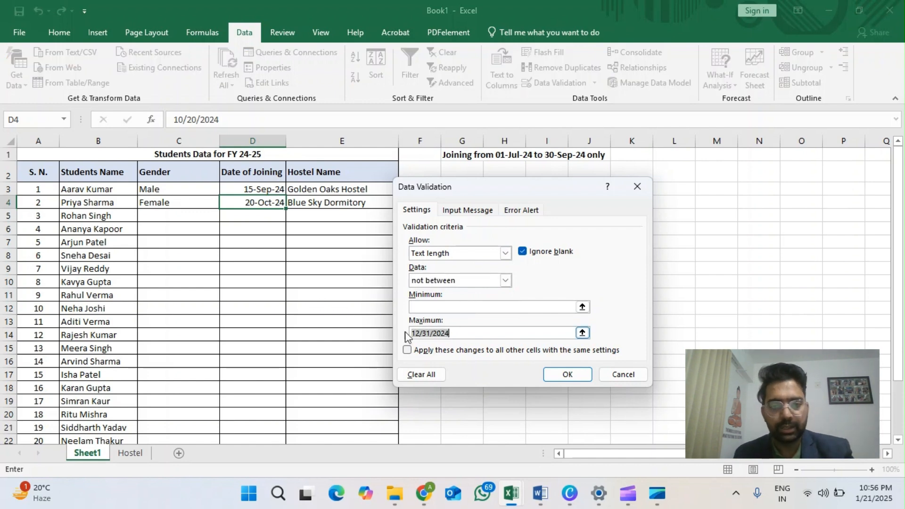
pyautogui.press('BackSpace')
# Step: Try the Custom formula type for cell D4's validation rule and discard all the rule changes
pyautogui.click(505, 280)
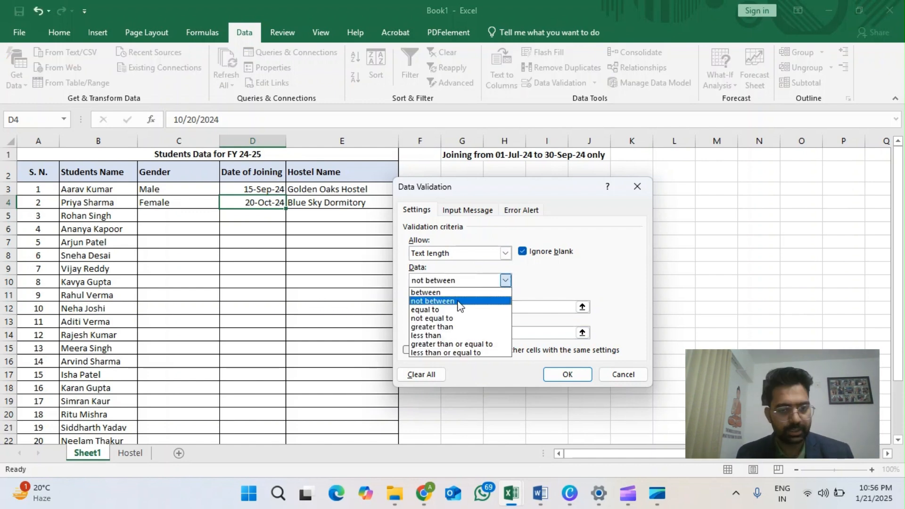
pyautogui.click(466, 255)
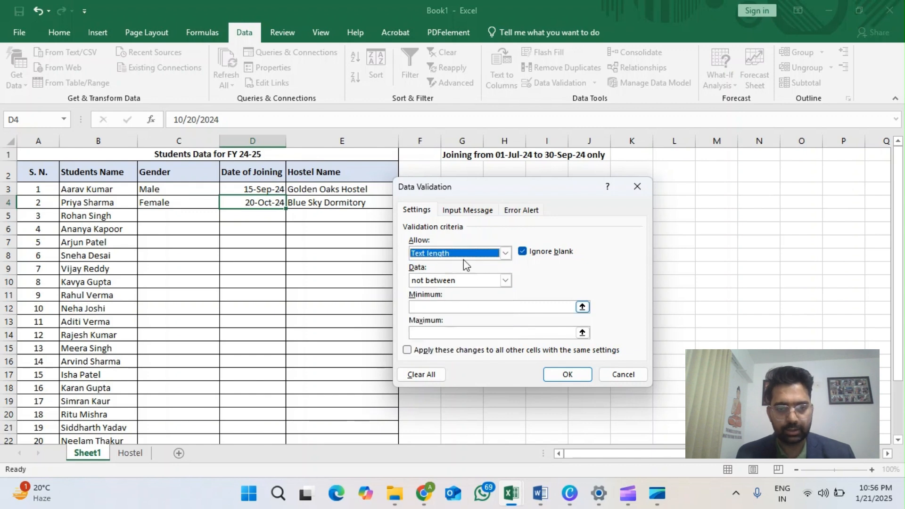
pyautogui.click(505, 253)
pyautogui.click(457, 326)
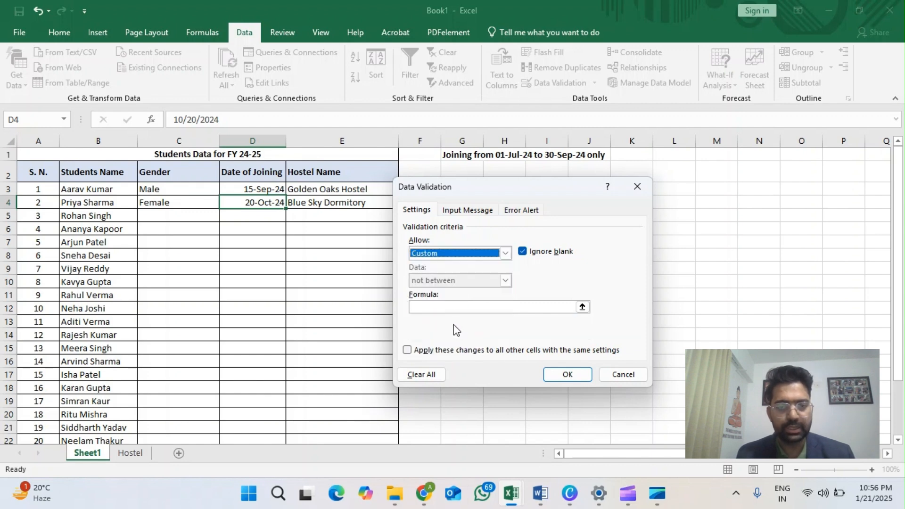
pyautogui.click(451, 308)
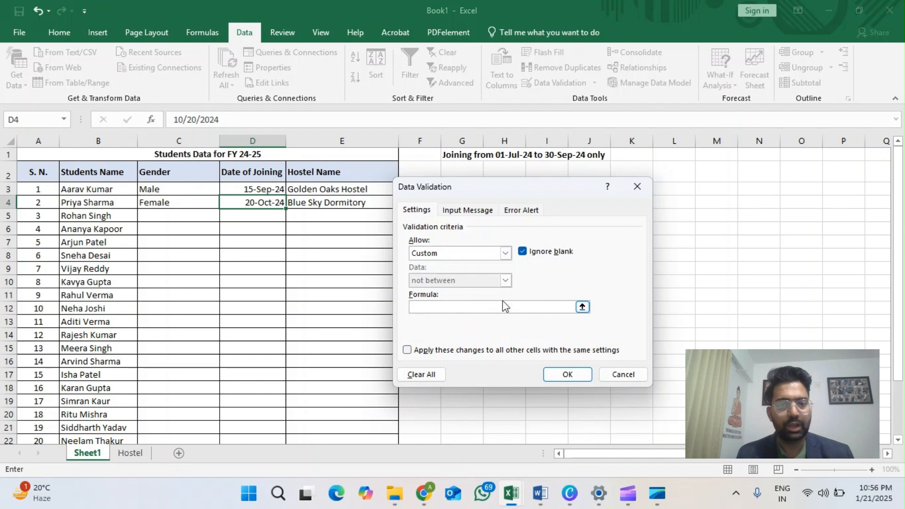
pyautogui.click(616, 375)
pyautogui.press('Left')
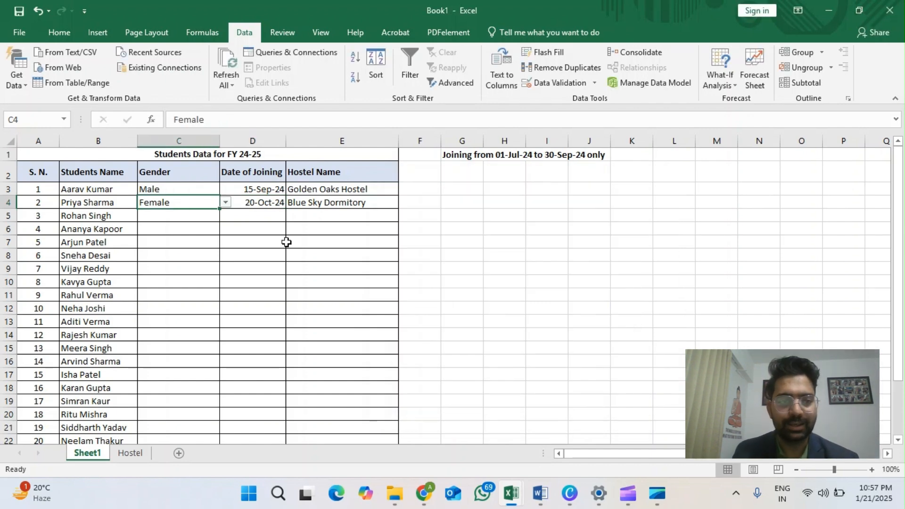